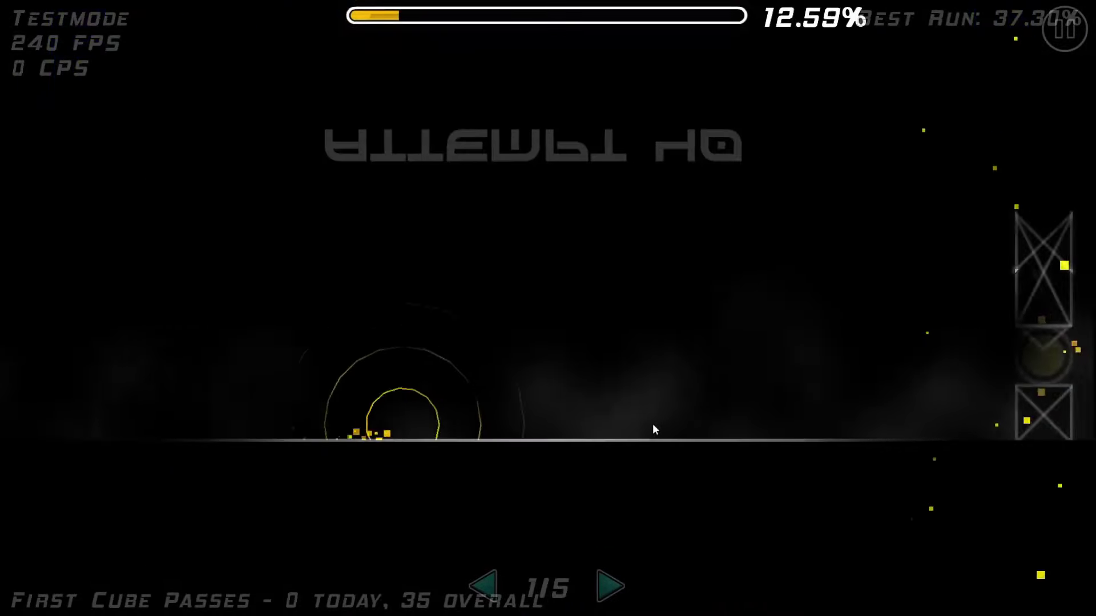
# Step: Jump the cube through the opening orbs and over the first pillars onto a block
pyautogui.click(636, 421)
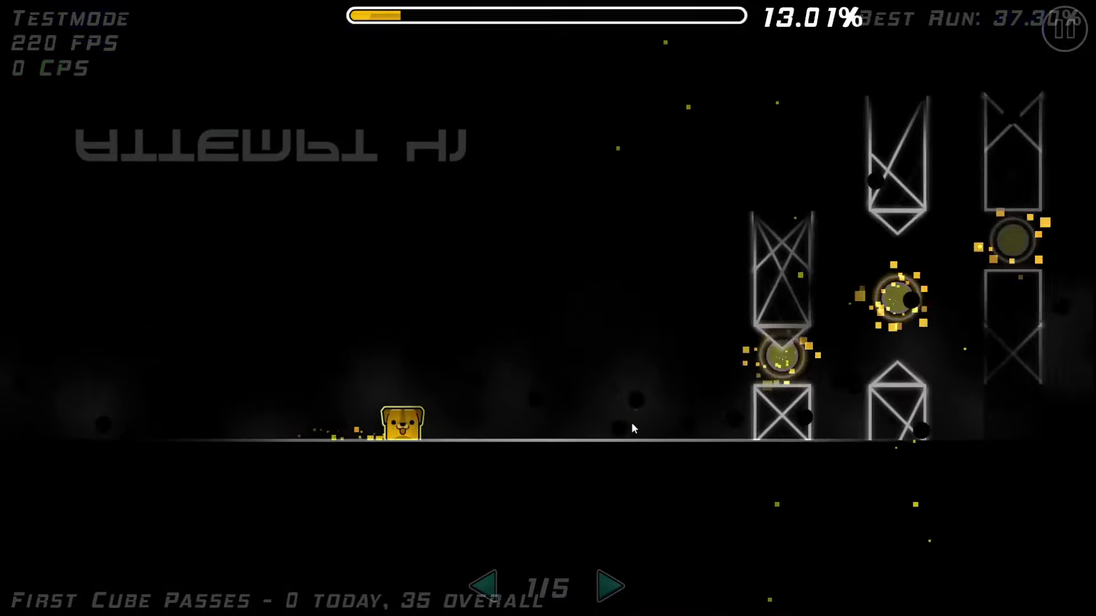
pyautogui.click(631, 424)
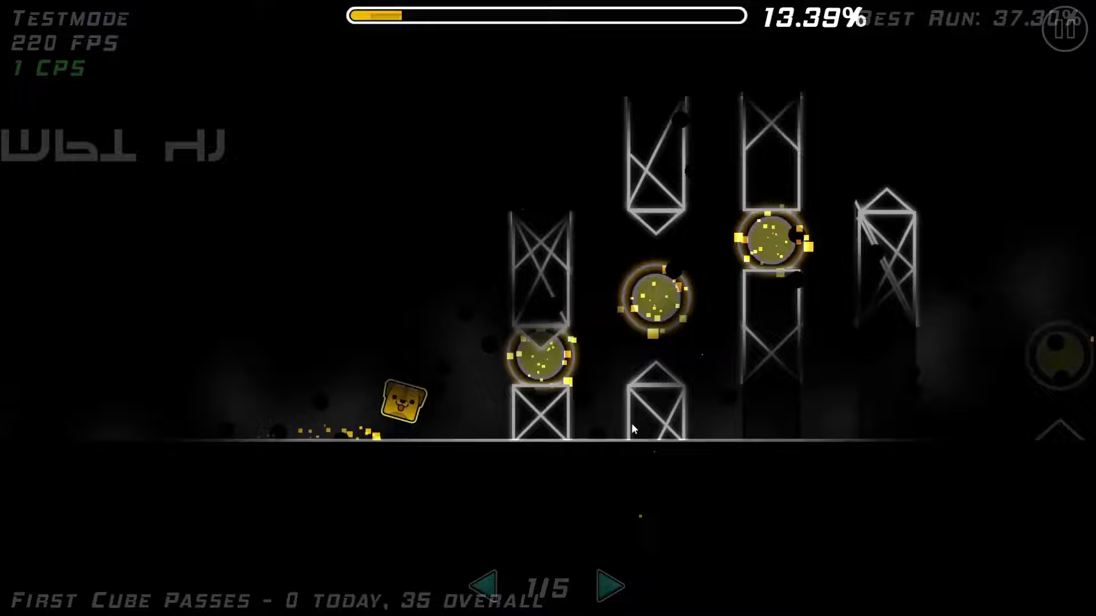
pyautogui.click(631, 424)
pyautogui.click(630, 424)
pyautogui.click(633, 424)
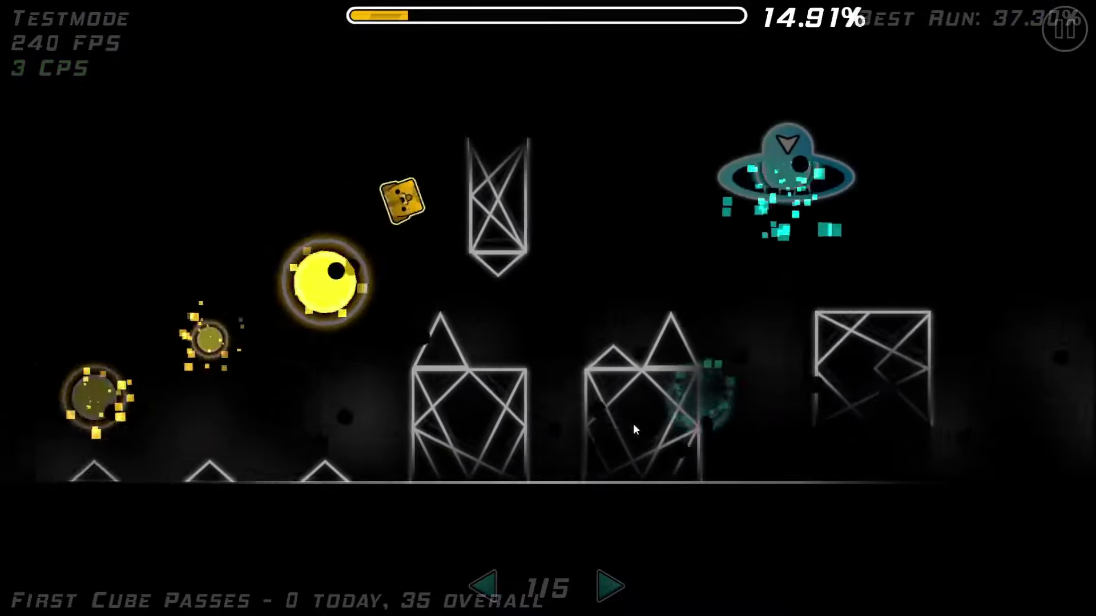
# Step: Bounce along the orb corridor and clear the blocks after it, reaching about 19%
pyautogui.click(631, 425)
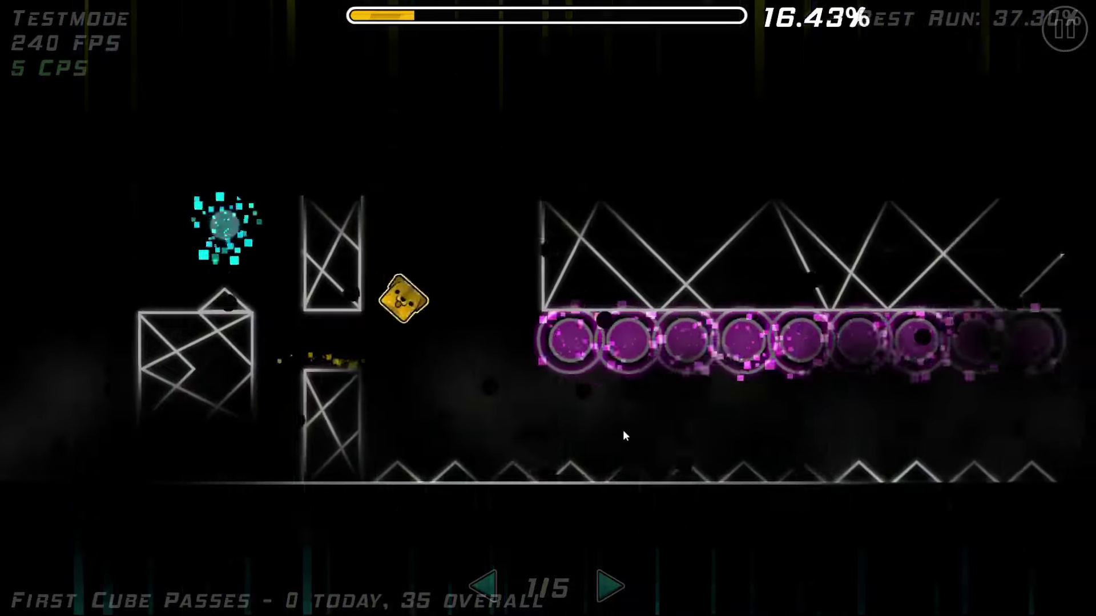
pyautogui.click(621, 428)
pyautogui.click(618, 428)
pyautogui.click(617, 427)
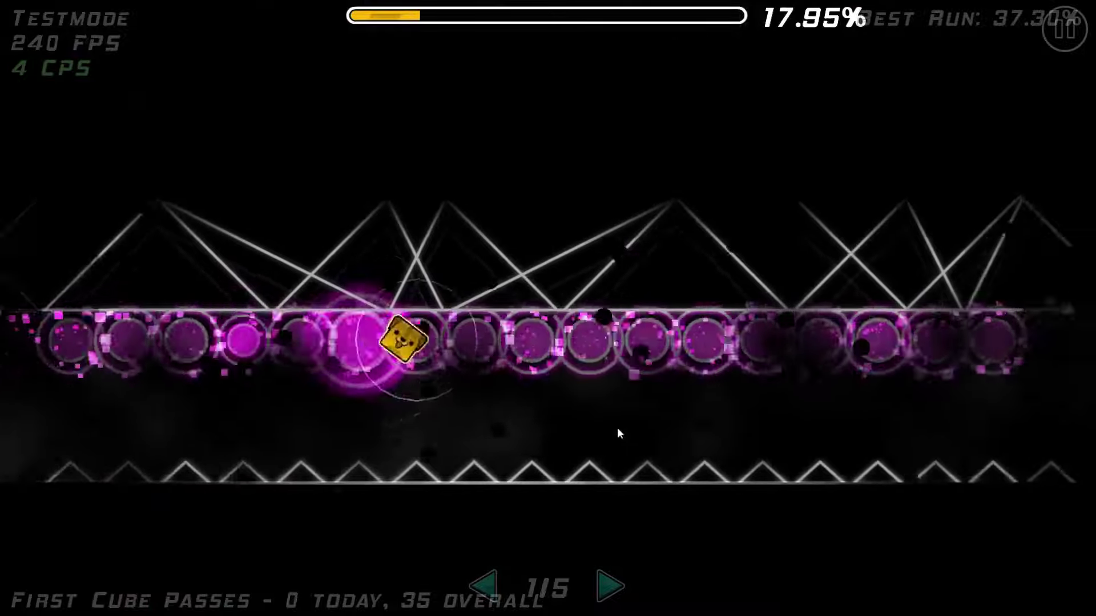
pyautogui.click(618, 427)
pyautogui.click(618, 428)
pyautogui.click(618, 427)
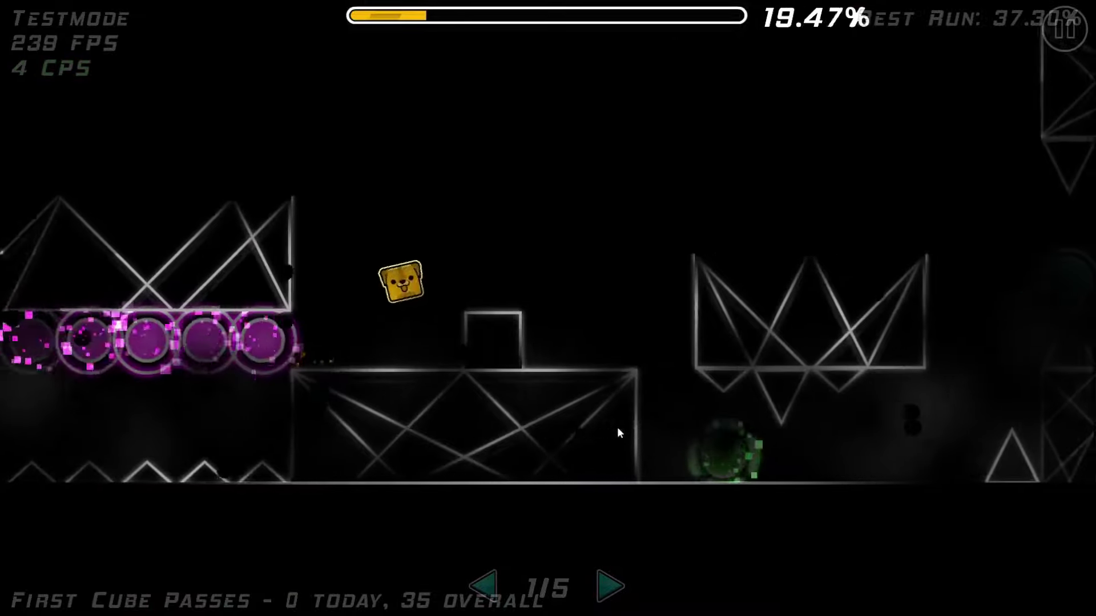
pyautogui.click(617, 427)
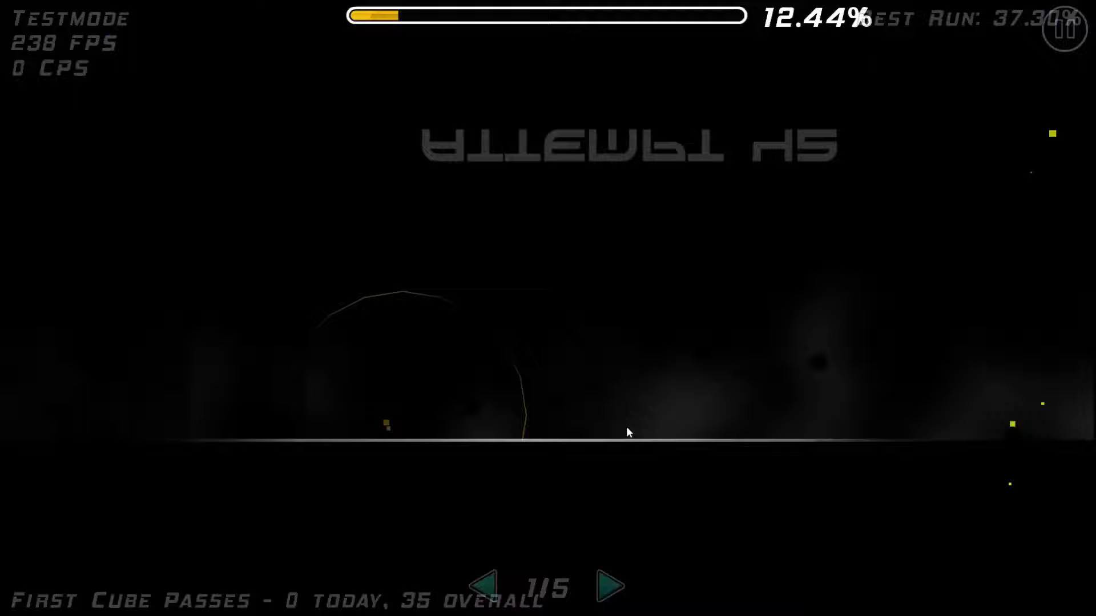
# Step: Jump the cube through the opening orbs, portals and gravity orb, avoiding the spikes
pyautogui.click(648, 336)
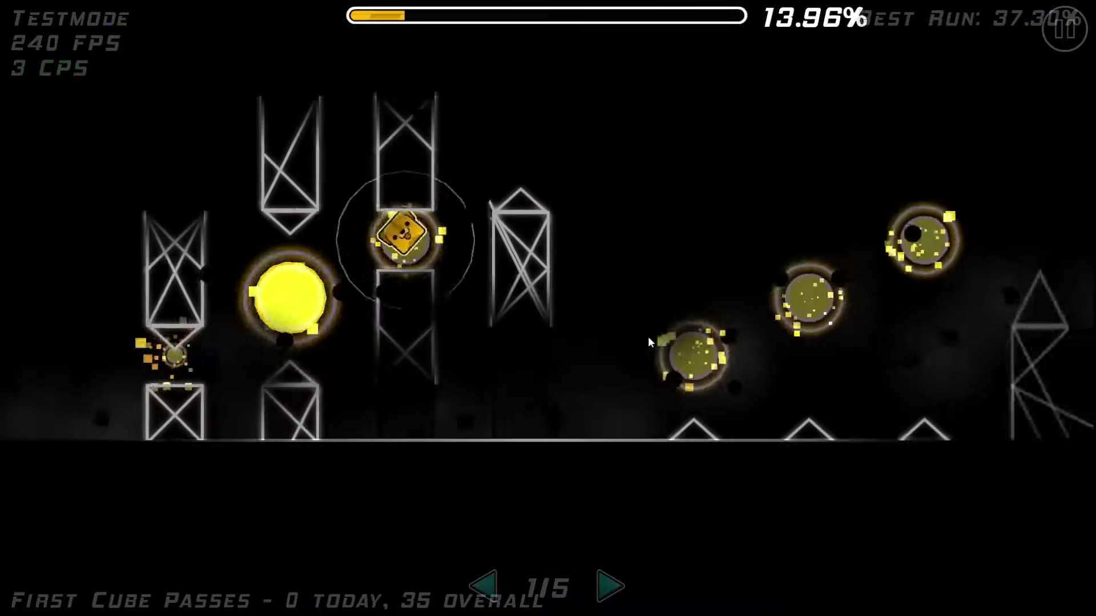
pyautogui.click(648, 337)
pyautogui.click(634, 333)
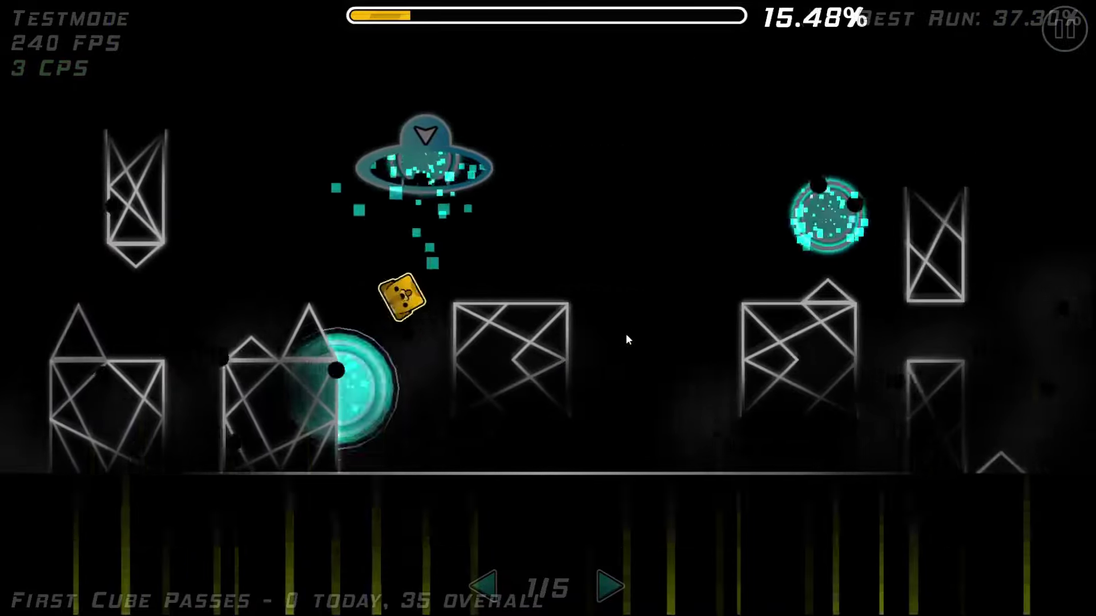
pyautogui.click(625, 332)
pyautogui.click(624, 334)
# Step: Bounce the cube along the full row of pink orbs
pyautogui.click(616, 327)
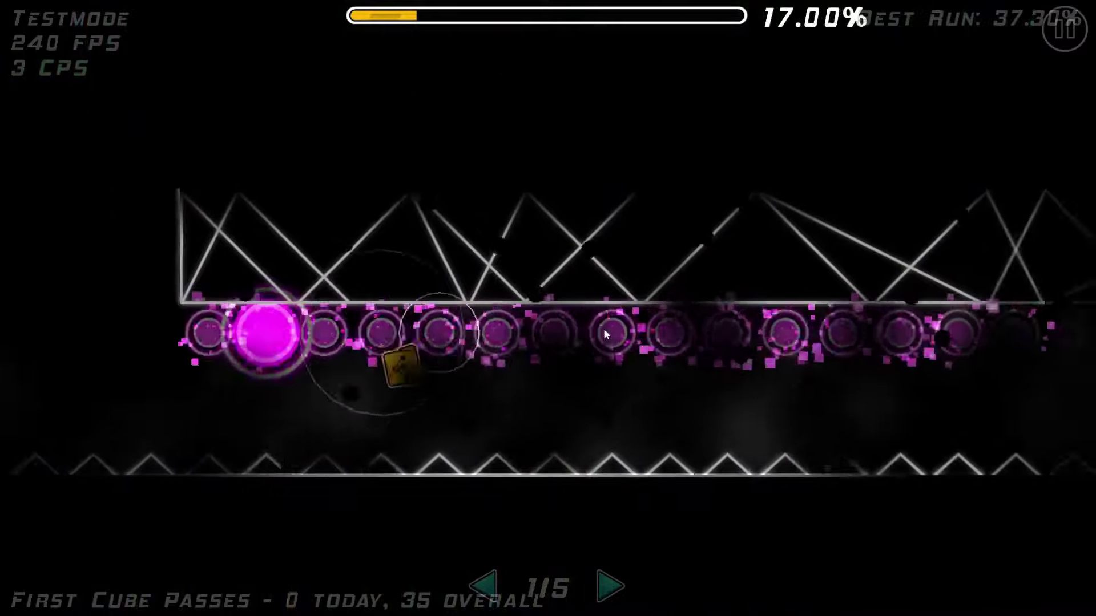
pyautogui.click(604, 328)
pyautogui.click(603, 329)
pyautogui.click(604, 313)
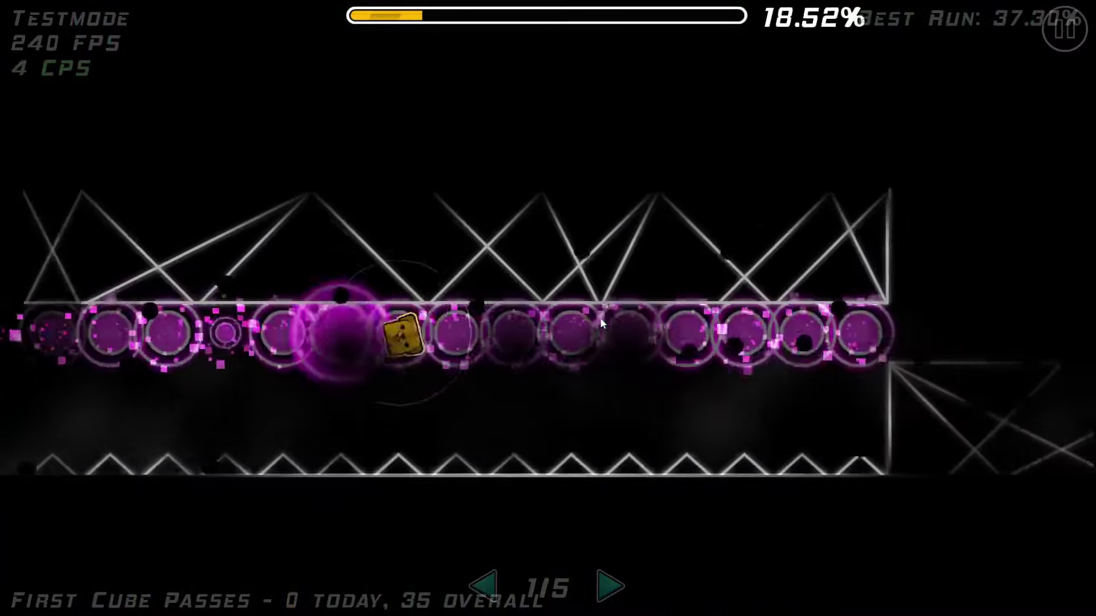
pyautogui.click(600, 317)
# Step: Clear the blocks and spikes, then cross the pillar section and its gravity portals
pyautogui.click(583, 338)
pyautogui.click(580, 336)
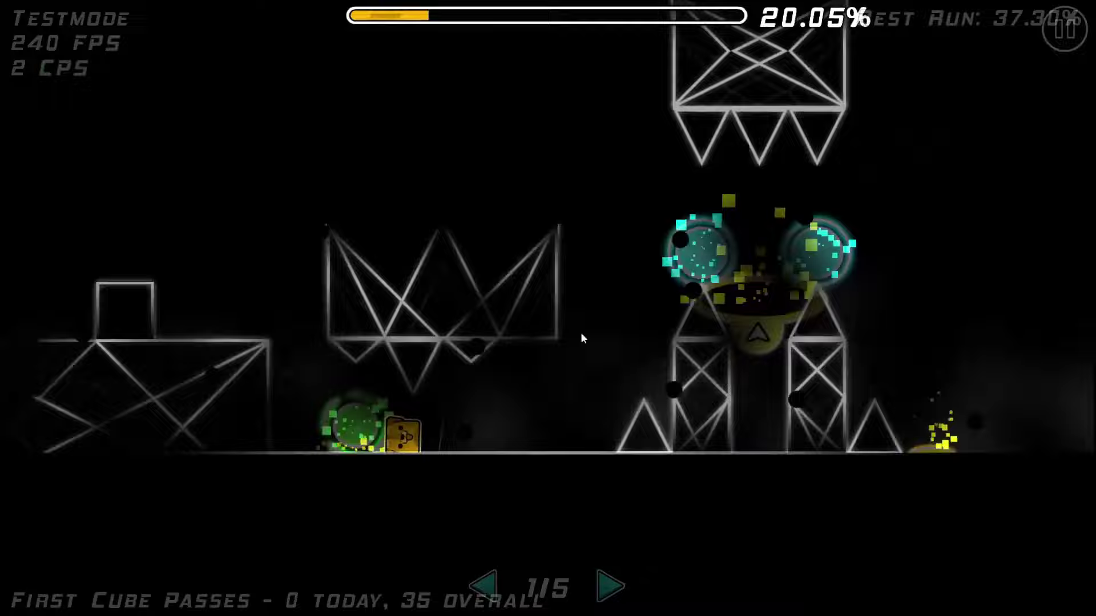
pyautogui.click(580, 333)
pyautogui.click(565, 323)
pyautogui.click(563, 325)
pyautogui.click(562, 327)
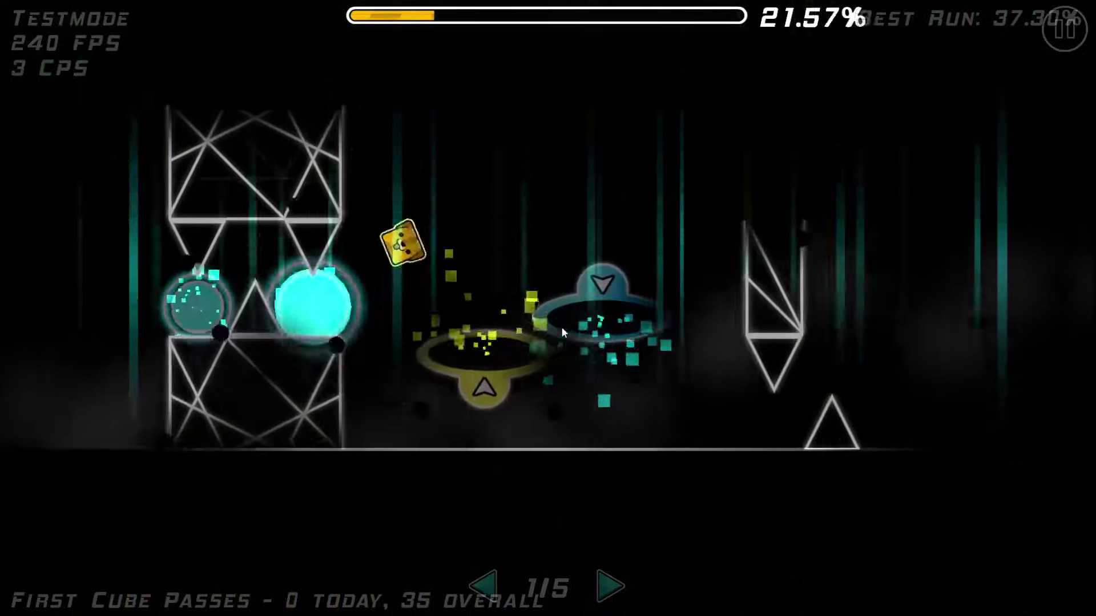
pyautogui.click(557, 328)
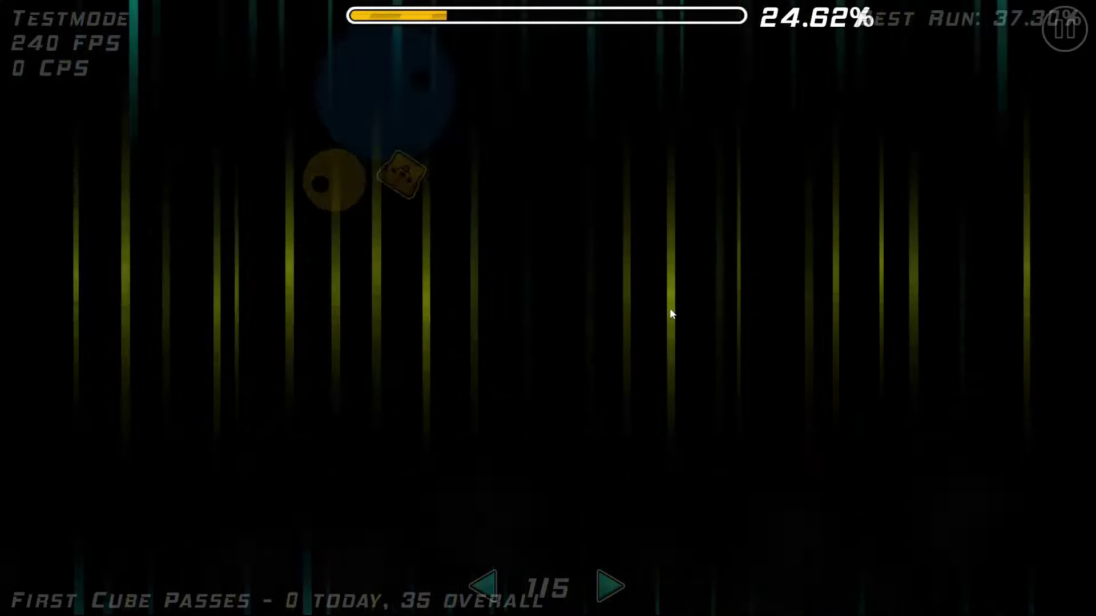
# Step: Bounce through the grey section's yellow and green orbs between ceiling and floor spikes
pyautogui.click(672, 271)
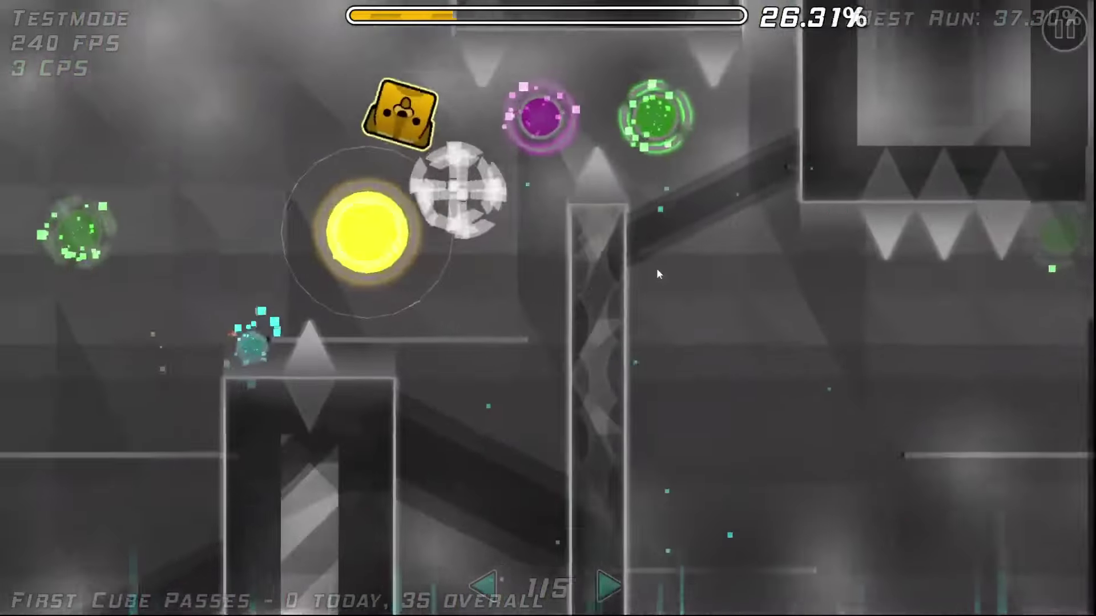
pyautogui.click(657, 274)
pyautogui.click(656, 273)
pyautogui.click(651, 266)
pyautogui.click(646, 265)
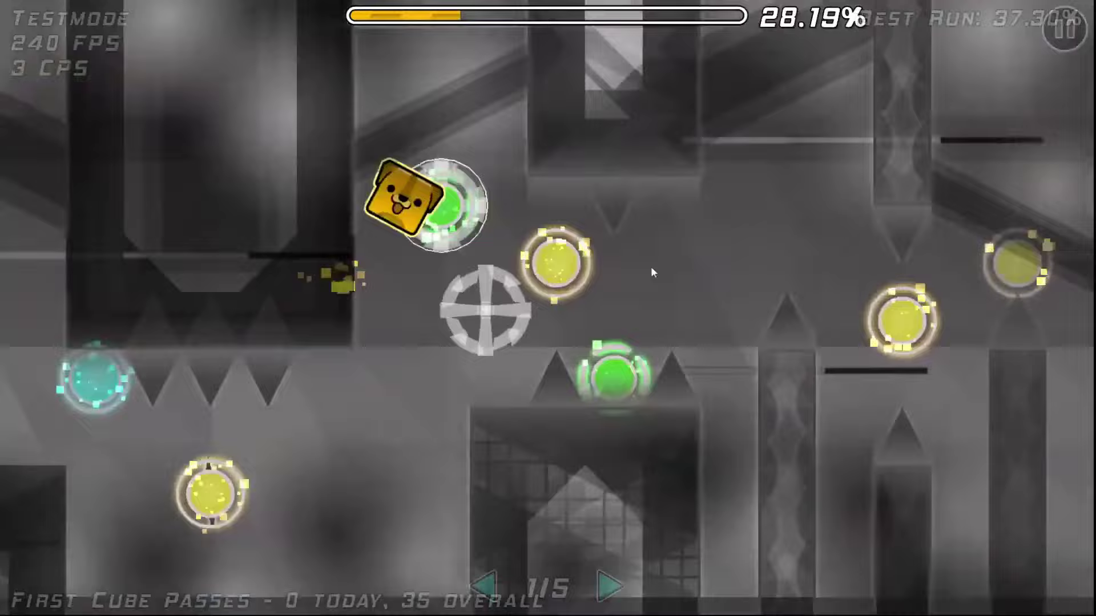
pyautogui.click(643, 266)
pyautogui.click(639, 266)
# Step: Pass the gravity portals and pink and green orbs, clearing the spiked pillars
pyautogui.click(634, 272)
pyautogui.click(632, 273)
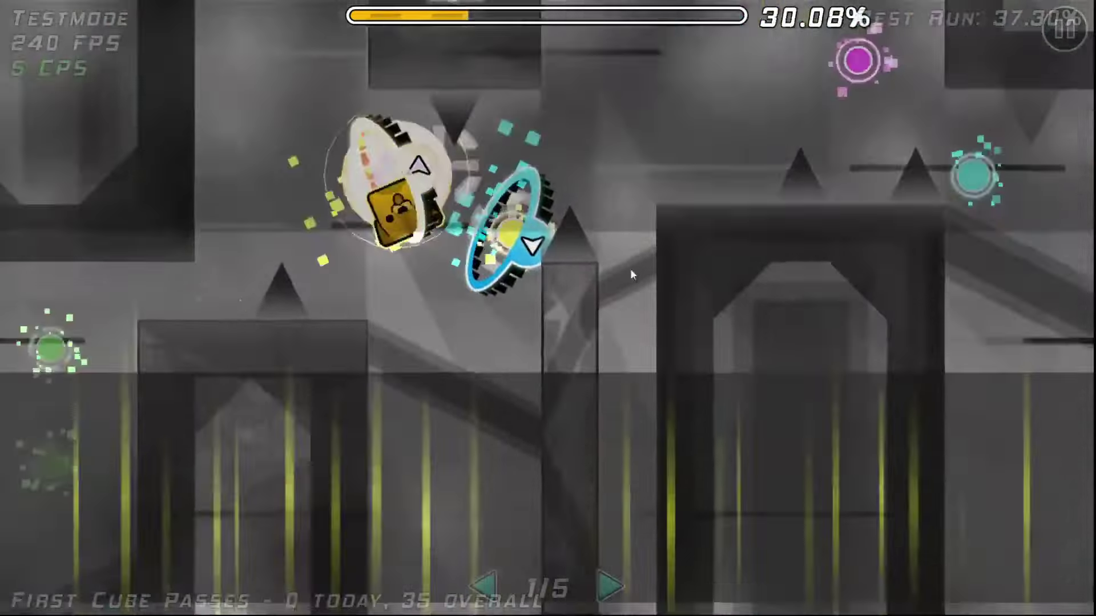
pyautogui.click(635, 273)
pyautogui.click(631, 268)
pyautogui.click(631, 268)
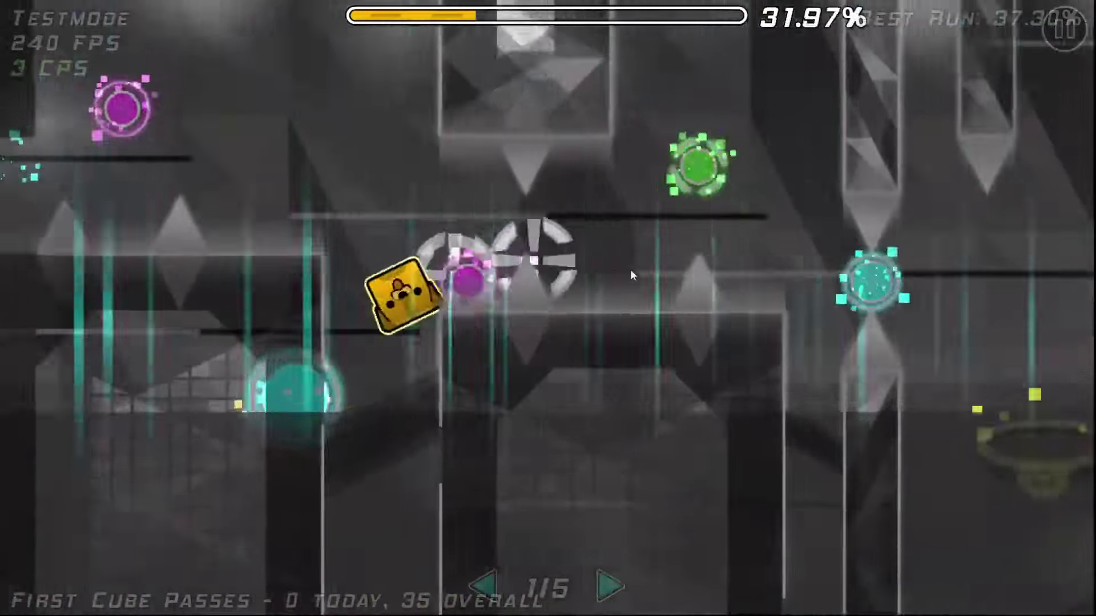
pyautogui.click(631, 269)
pyautogui.click(630, 269)
# Step: Climb past the spiked blocks via cyan and yellow orbs and more gravity portals
pyautogui.click(627, 270)
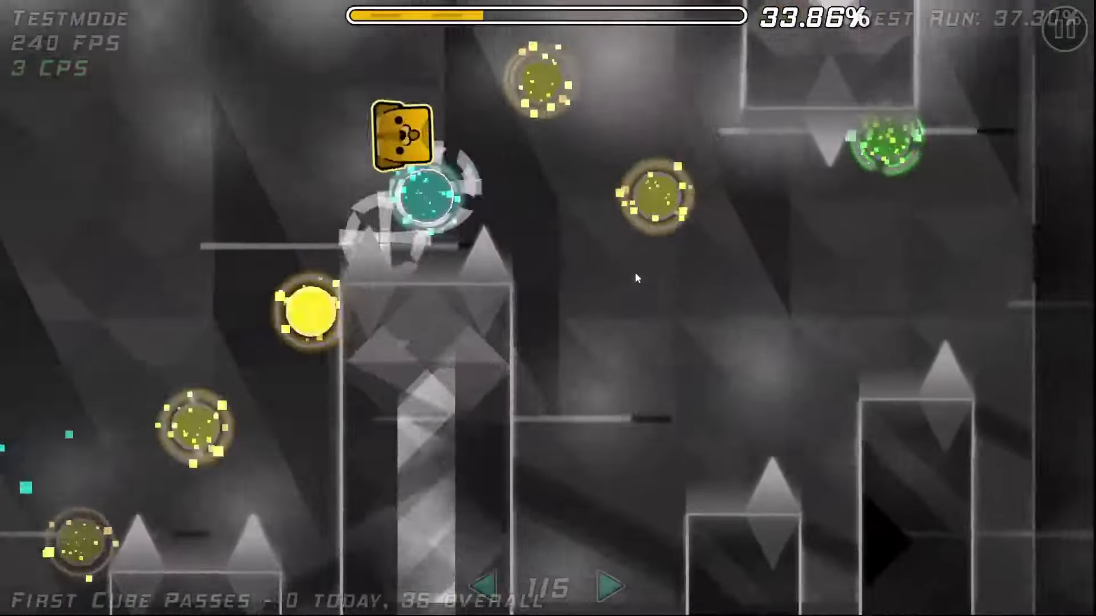
pyautogui.click(635, 271)
pyautogui.click(634, 271)
pyautogui.click(631, 271)
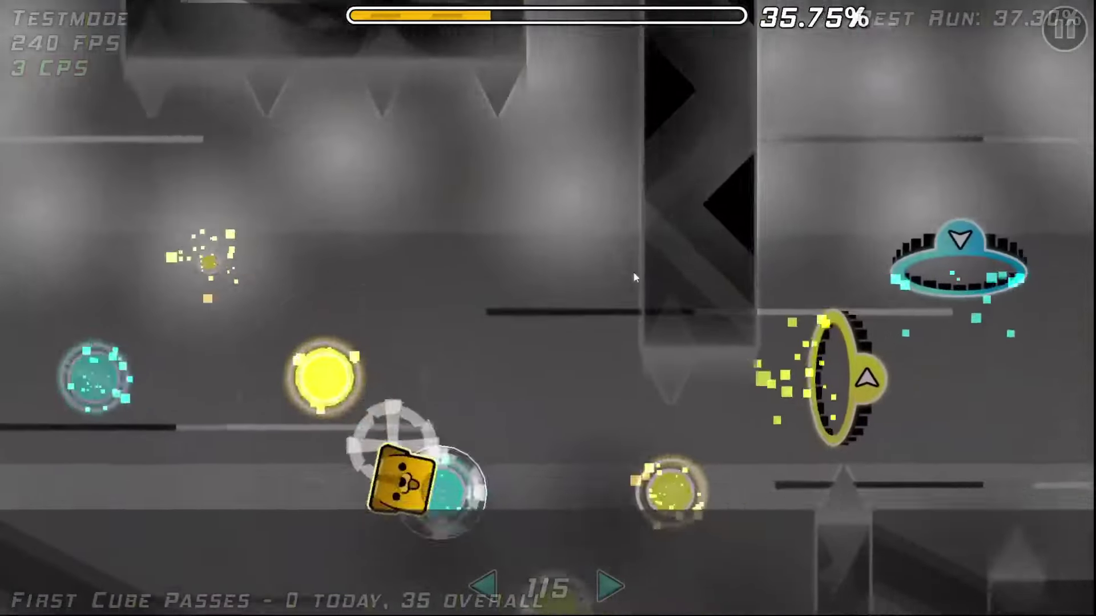
pyautogui.click(635, 270)
# Step: Pass 37% through the cyan and pink orbs and land on the grey platform
pyautogui.click(632, 269)
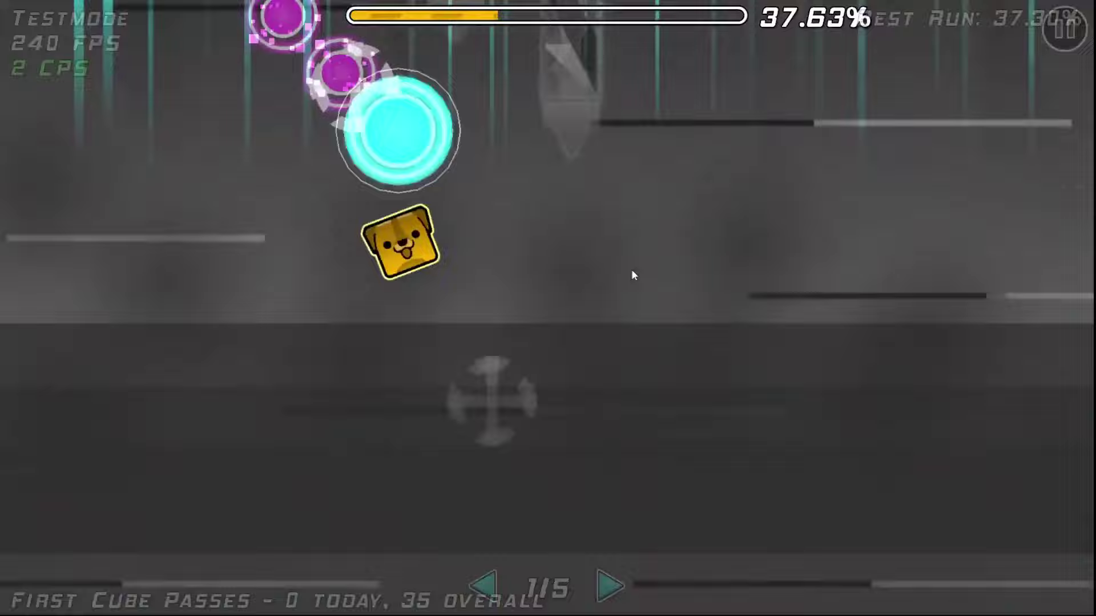
pyautogui.click(631, 269)
pyautogui.click(632, 278)
pyautogui.click(632, 287)
# Step: Jump over both rows of spike blocks to their end
pyautogui.click(659, 265)
pyautogui.click(689, 248)
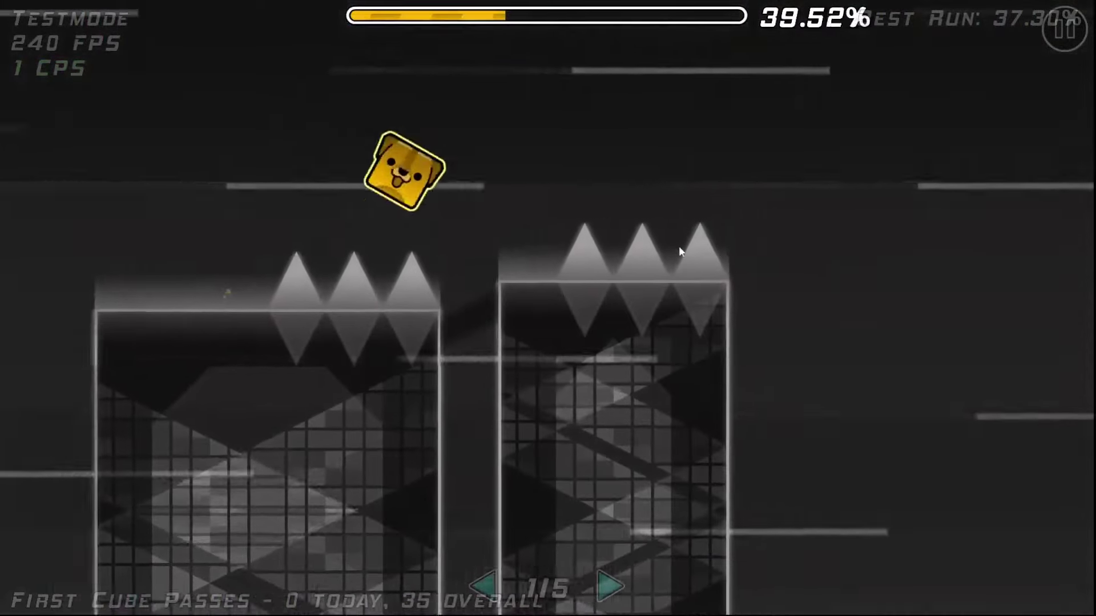
pyautogui.click(679, 247)
pyautogui.click(676, 250)
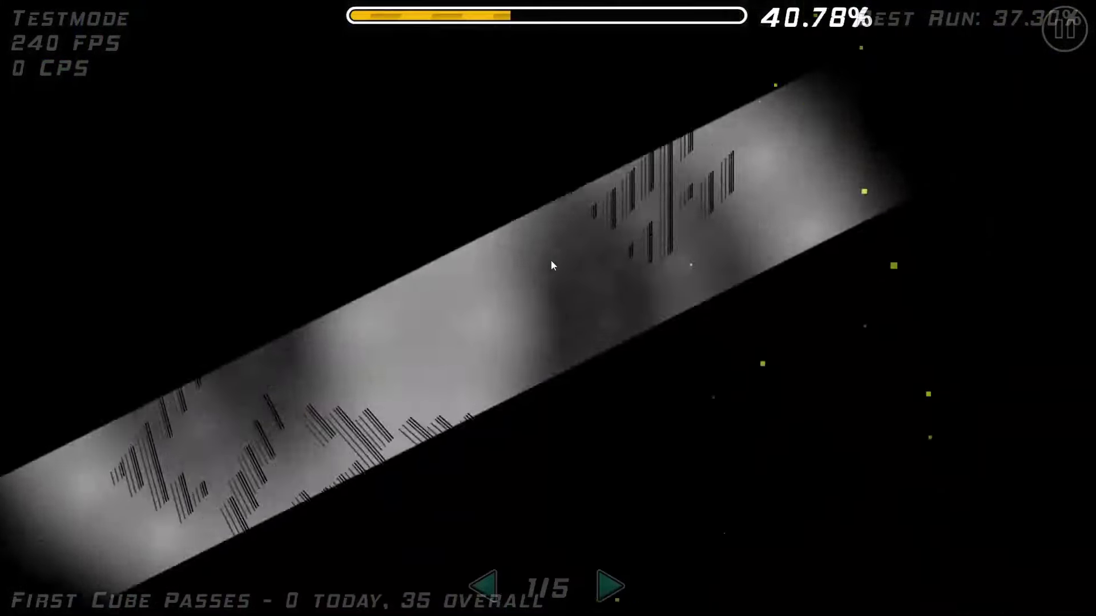
# Step: Fly the ship past the spiked saw, then flip the ball between the orbs
pyautogui.click(551, 258)
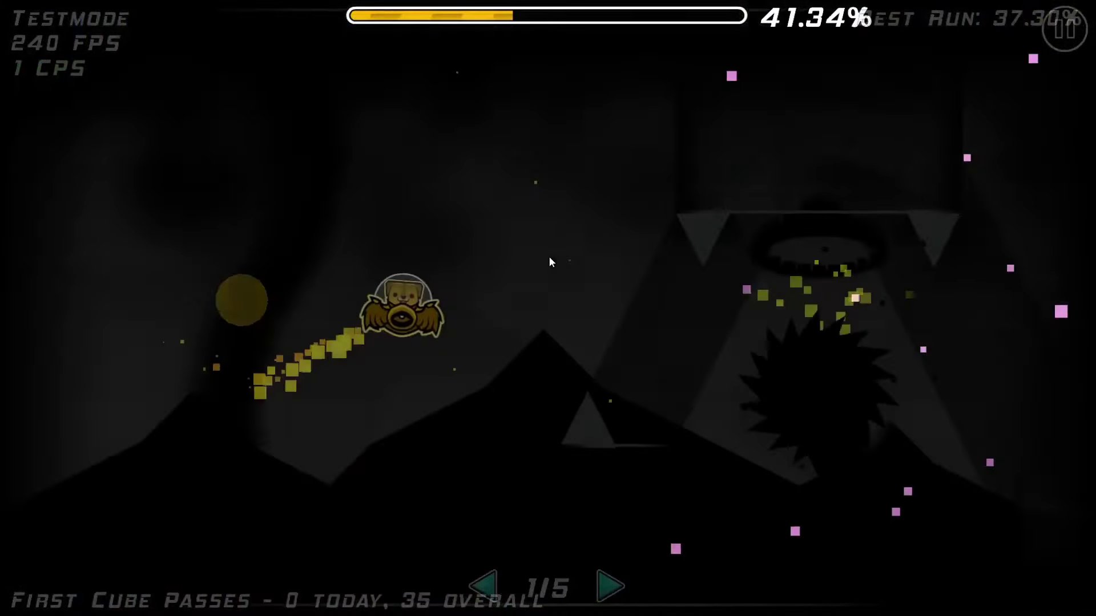
pyautogui.click(553, 255)
pyautogui.click(548, 250)
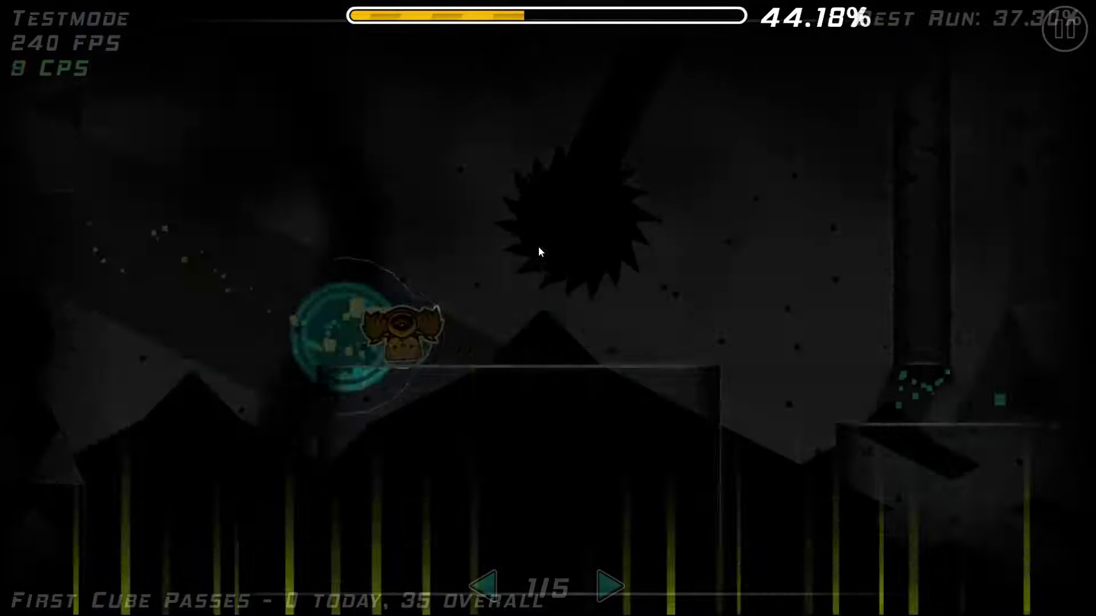
pyautogui.click(546, 234)
pyautogui.click(539, 236)
pyautogui.click(534, 236)
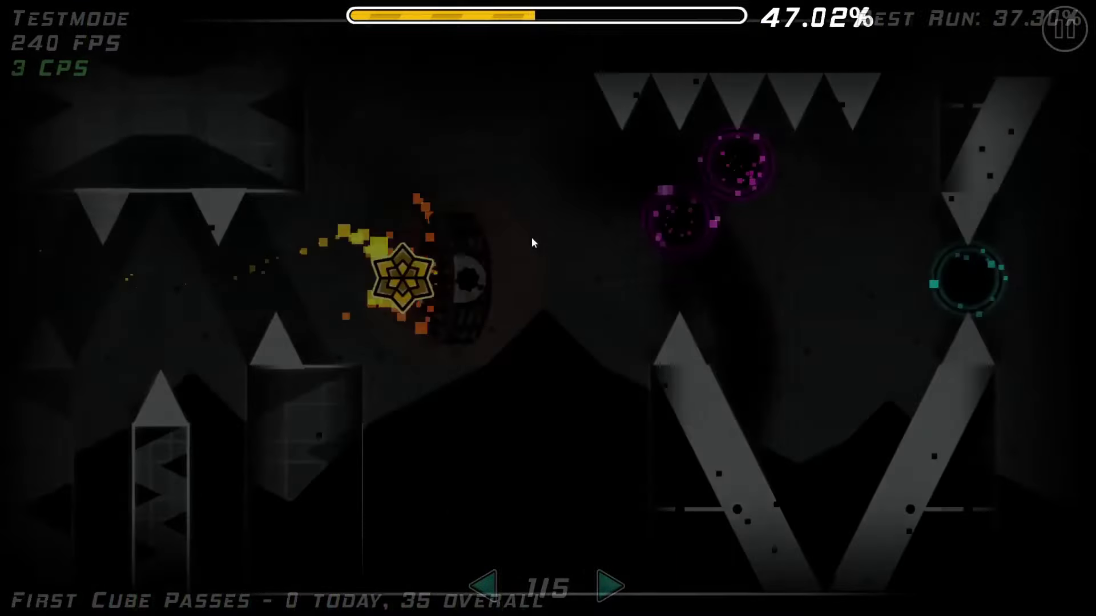
pyautogui.click(526, 236)
pyautogui.click(530, 230)
pyautogui.click(529, 234)
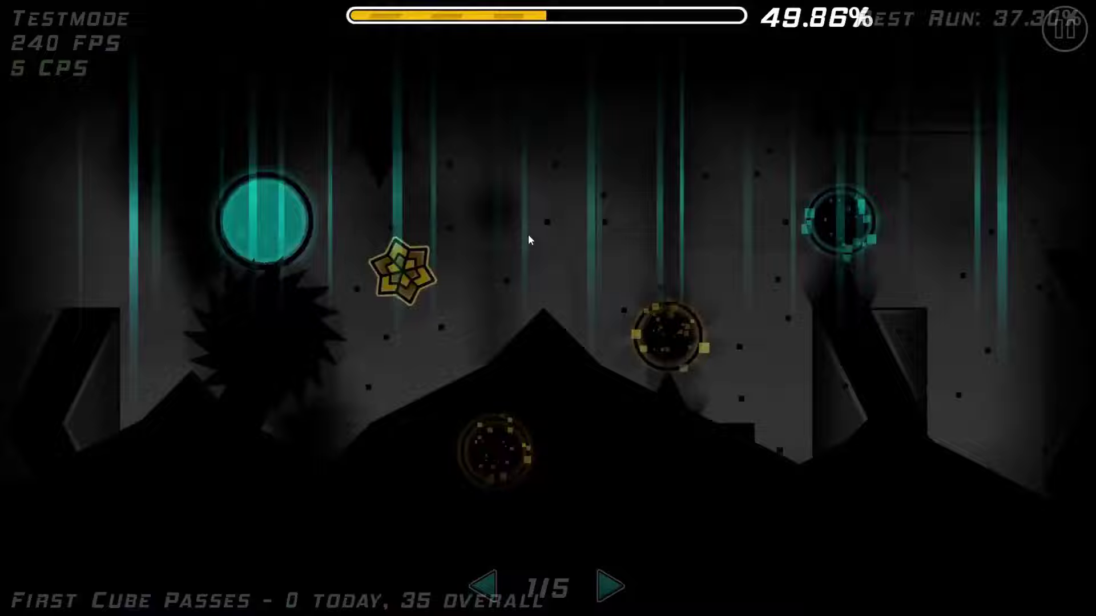
# Step: Hit the orbs into the ship section and keep the ship airborne through them
pyautogui.click(530, 214)
pyautogui.click(531, 195)
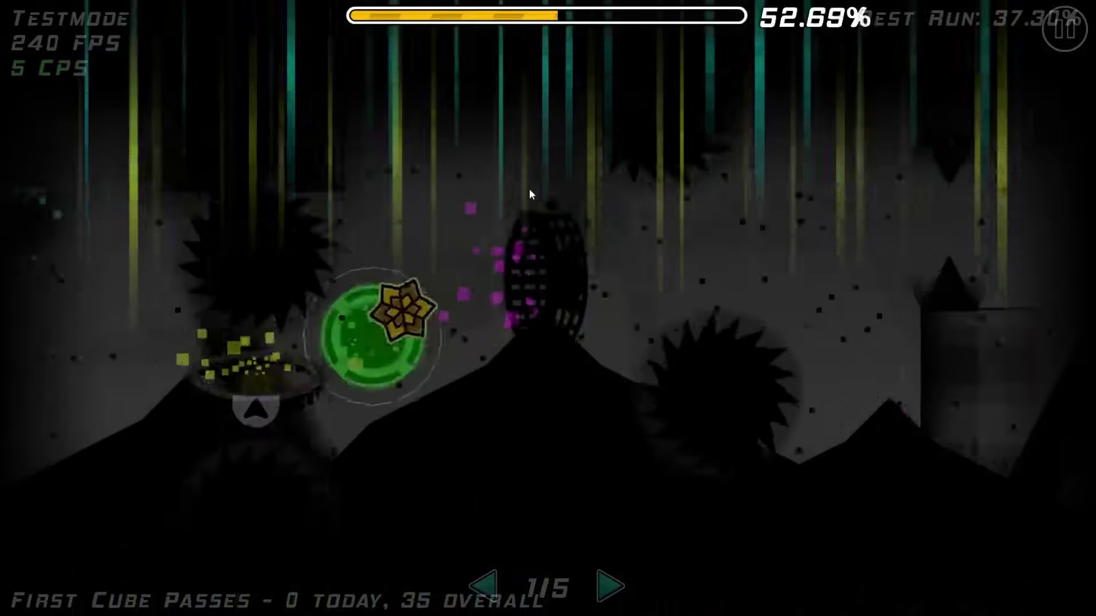
pyautogui.click(529, 190)
pyautogui.click(528, 190)
pyautogui.click(526, 190)
pyautogui.click(523, 191)
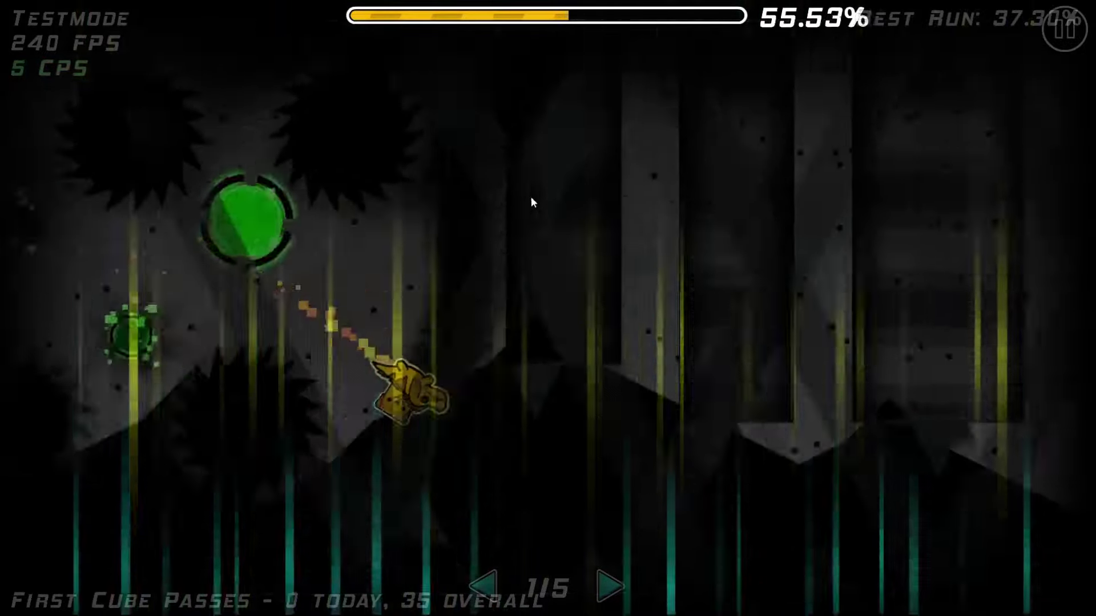
pyautogui.click(531, 197)
# Step: Lift the ship out, then jump the cube through the orb section
pyautogui.click(527, 192)
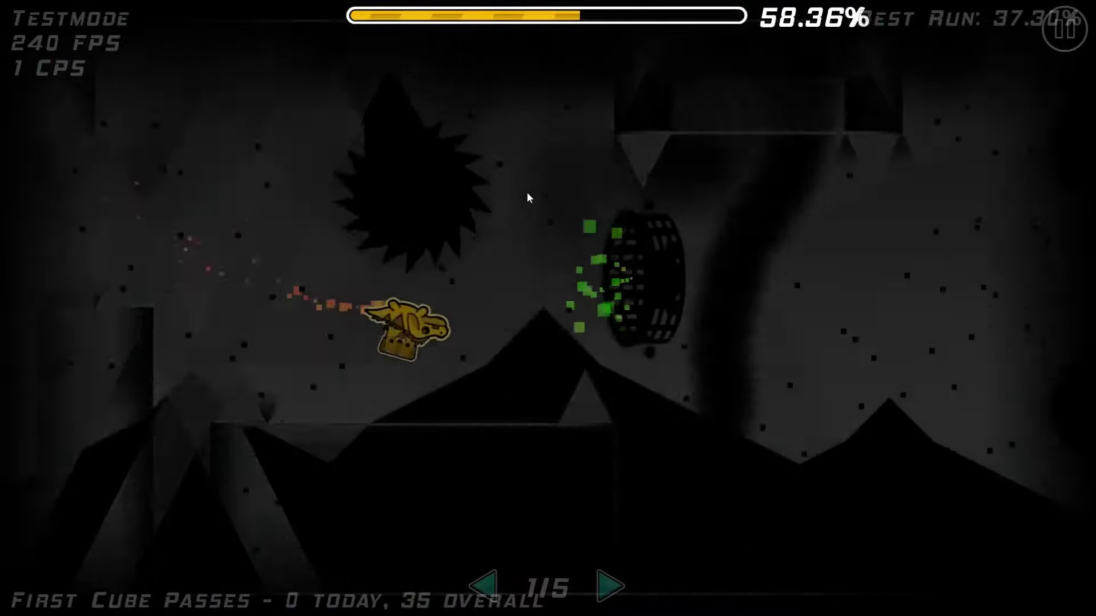
pyautogui.click(527, 192)
pyautogui.click(752, 149)
pyautogui.click(771, 176)
pyautogui.click(775, 180)
pyautogui.click(774, 173)
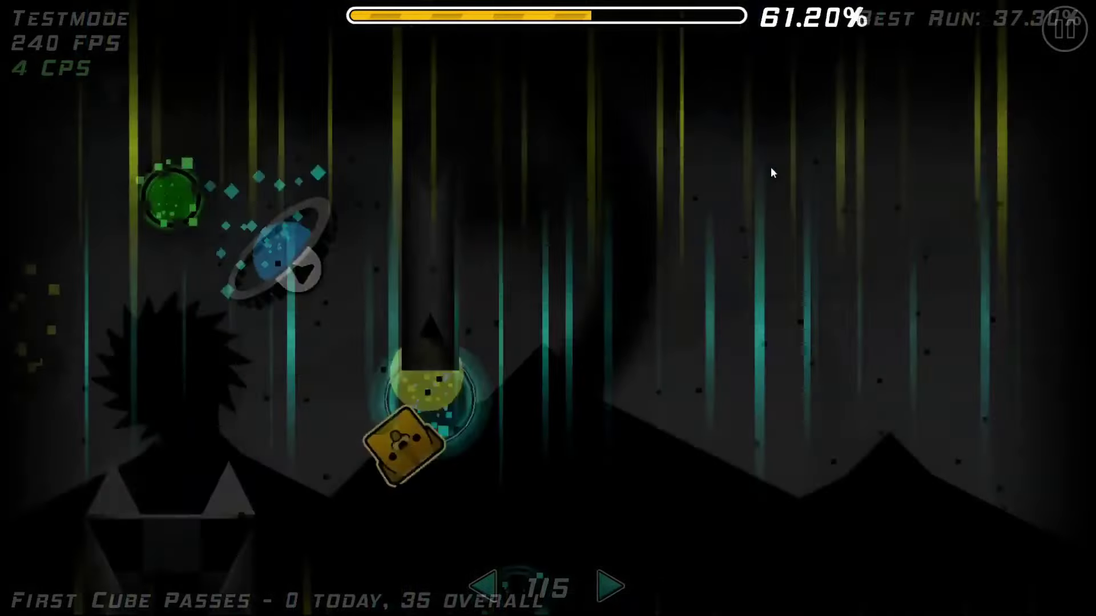
pyautogui.click(599, 274)
pyautogui.click(590, 327)
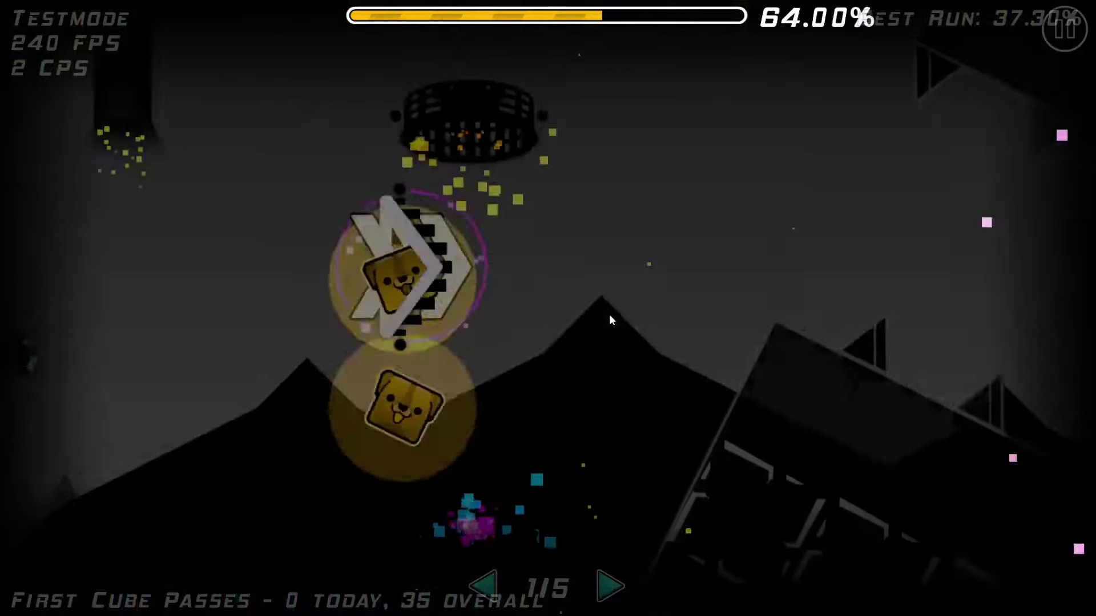
# Step: Zigzag the wave between the spikes and through the next obstacles
pyautogui.click(609, 315)
pyautogui.click(605, 312)
pyautogui.click(604, 312)
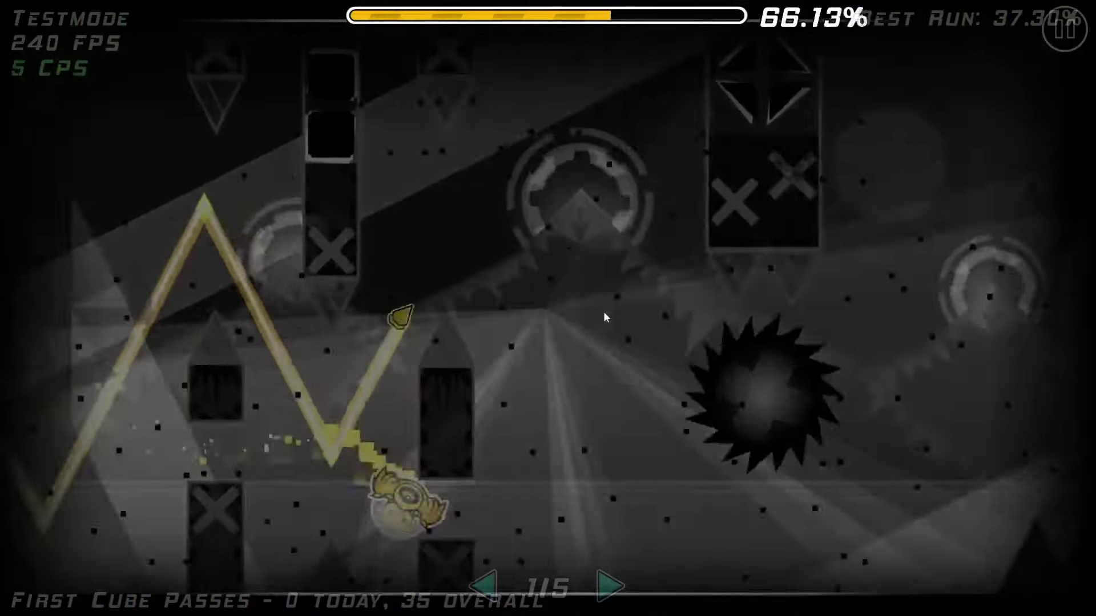
pyautogui.click(602, 315)
pyautogui.click(601, 315)
pyautogui.click(597, 312)
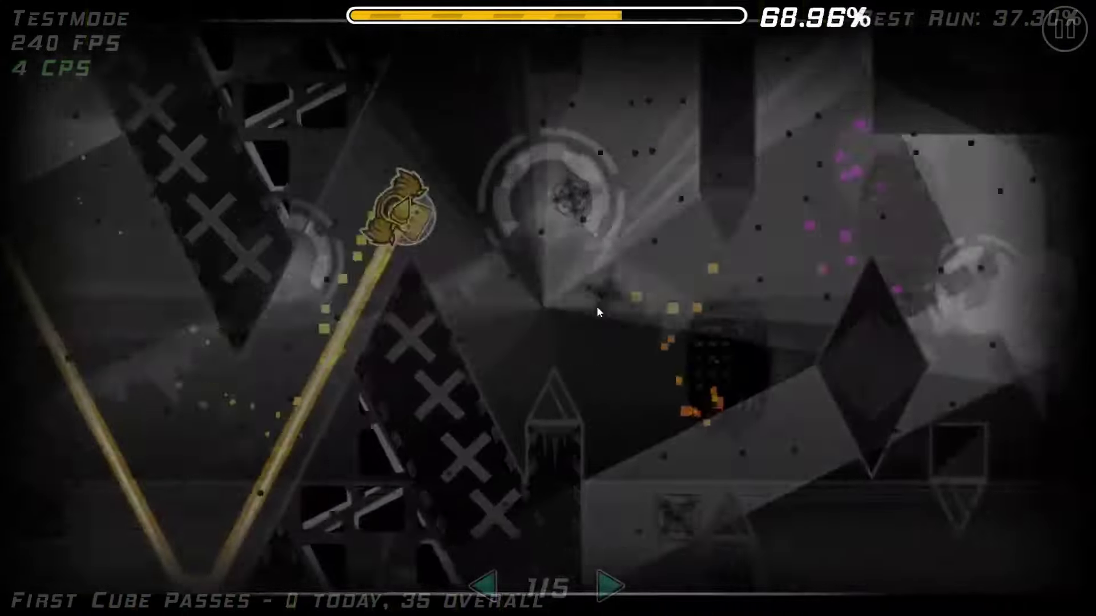
# Step: Steer both icons past the spiked saw blades to about 77.5%
pyautogui.click(595, 309)
pyautogui.click(591, 309)
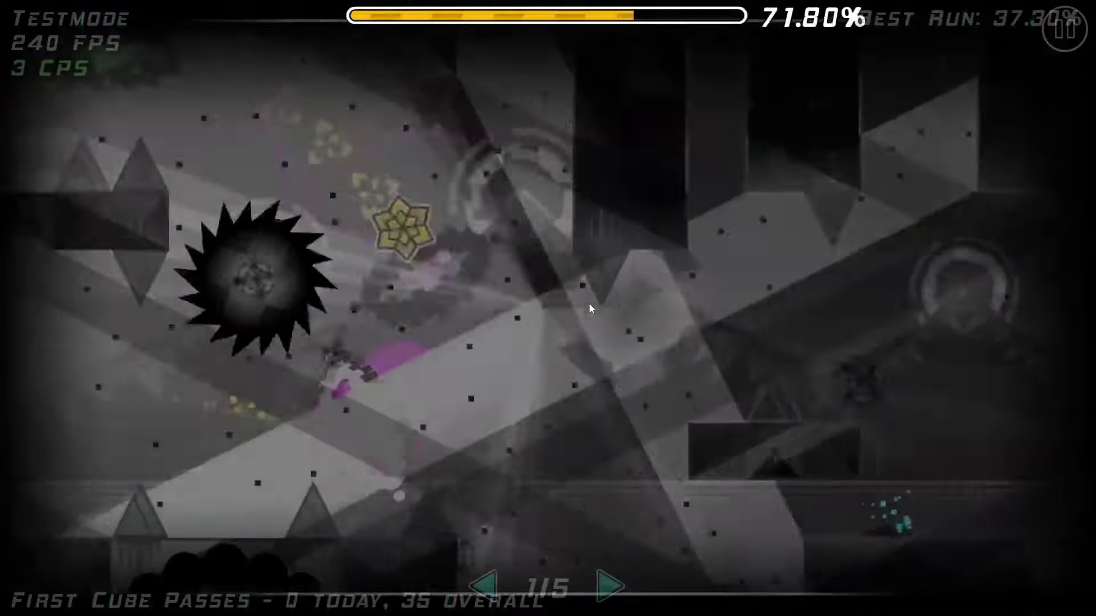
pyautogui.click(589, 309)
pyautogui.click(589, 309)
pyautogui.click(589, 308)
pyautogui.click(588, 309)
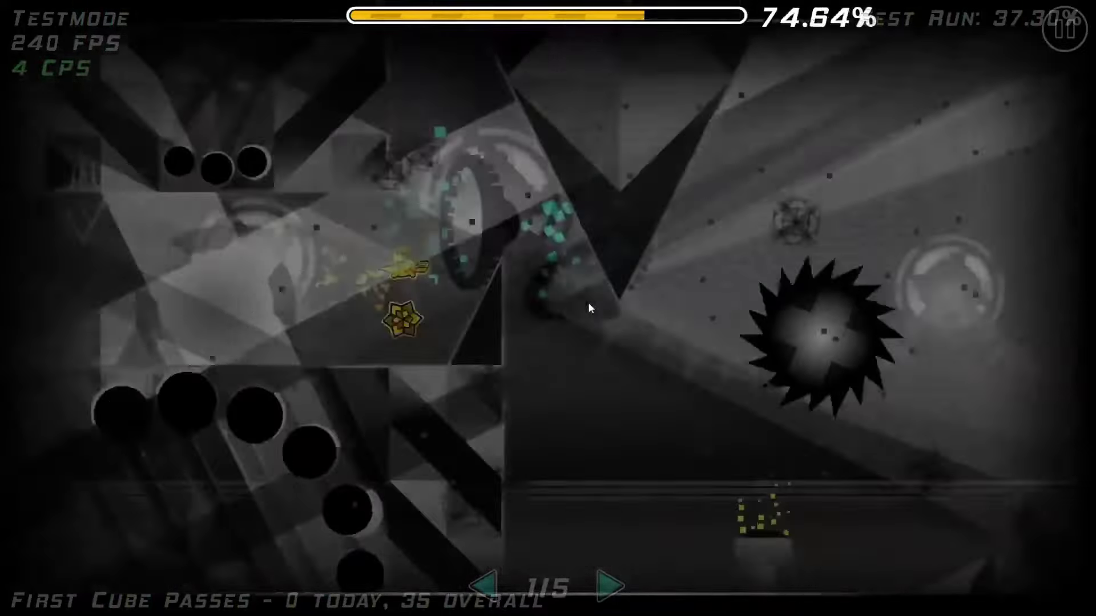
pyautogui.click(585, 303)
# Step: Guide both icons through the rest of the saw section
pyautogui.click(584, 302)
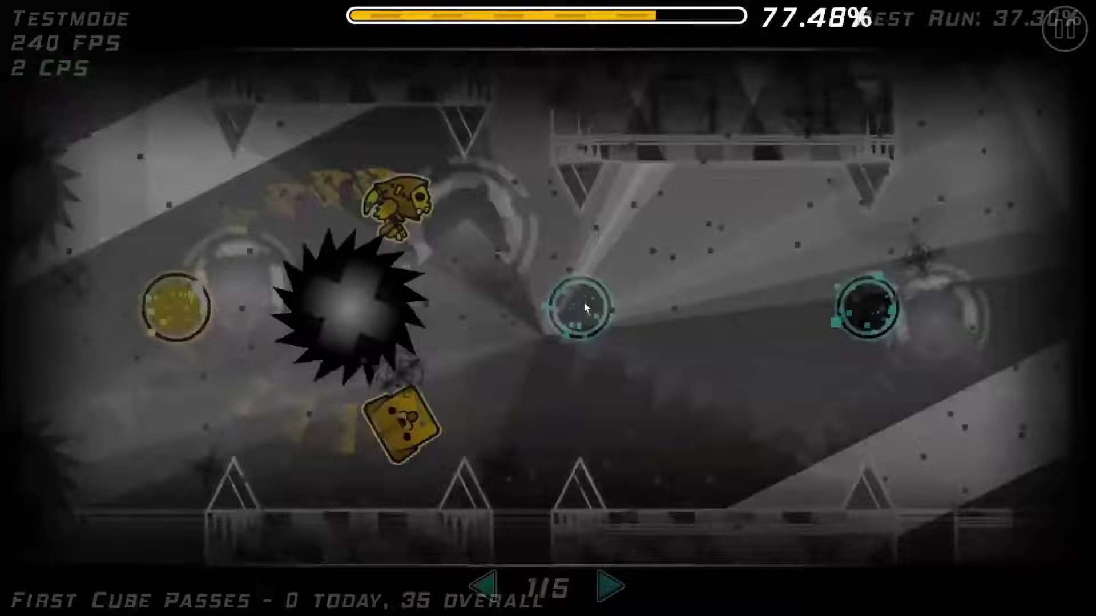
pyautogui.click(581, 302)
pyautogui.click(580, 301)
pyautogui.click(576, 299)
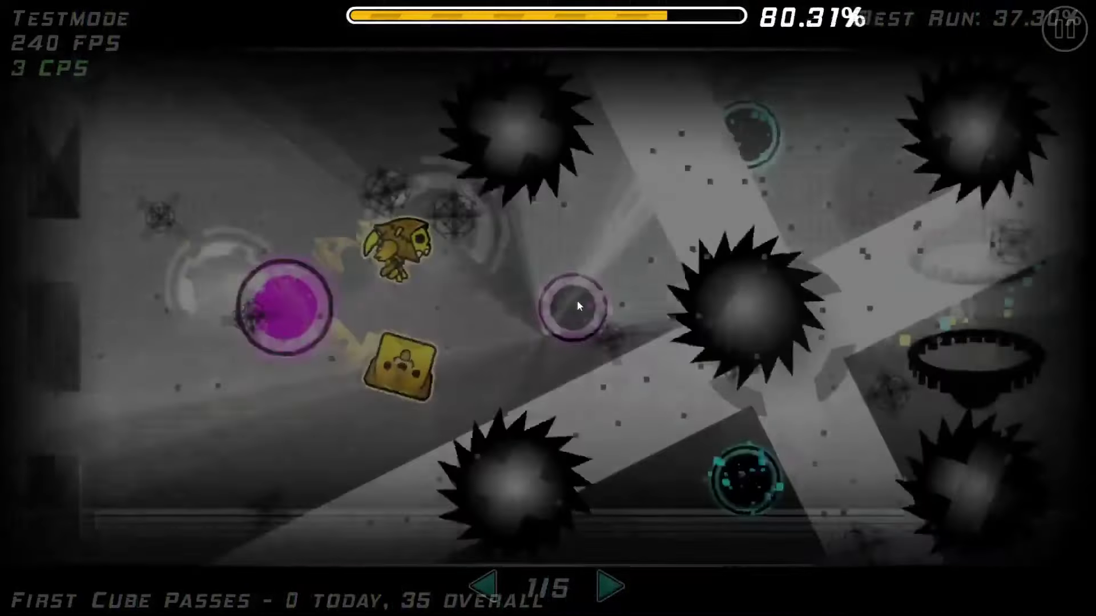
# Step: Jump the cube past the spike rows and through the pink orb section
pyautogui.click(576, 299)
pyautogui.click(572, 301)
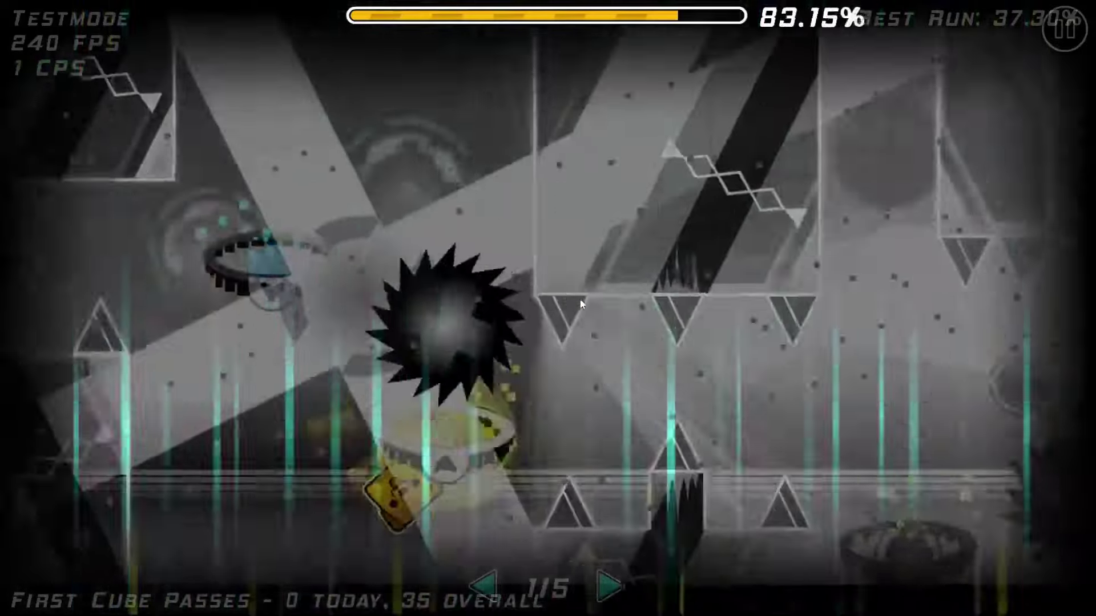
pyautogui.click(572, 300)
pyautogui.click(578, 300)
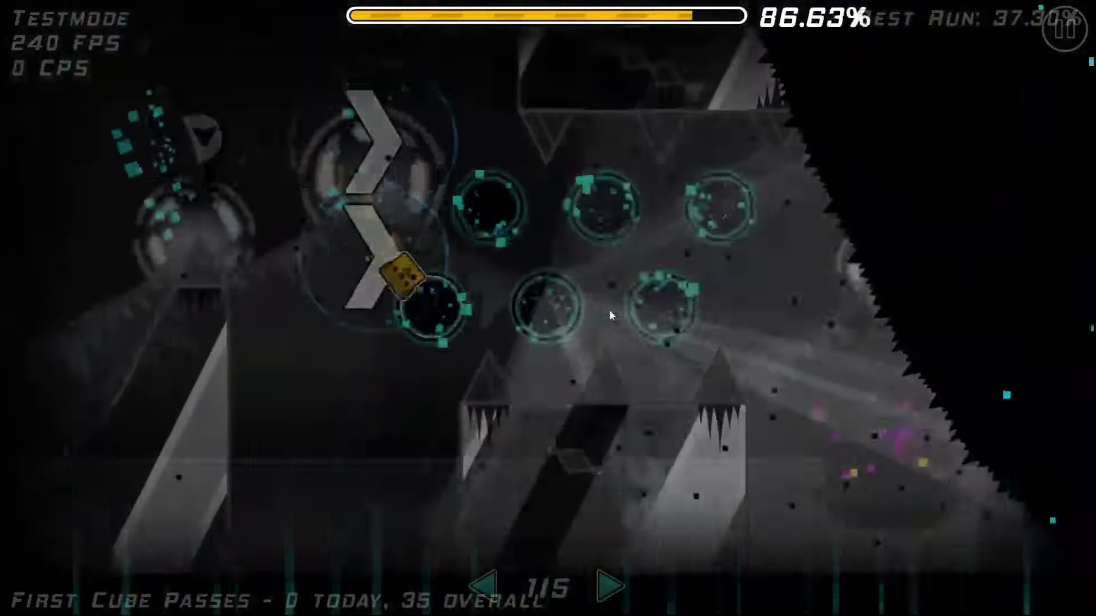
# Step: Enter the dark section and fly the ship into the spiked corridor
pyautogui.click(608, 309)
pyautogui.click(608, 306)
pyautogui.click(606, 305)
pyautogui.click(595, 283)
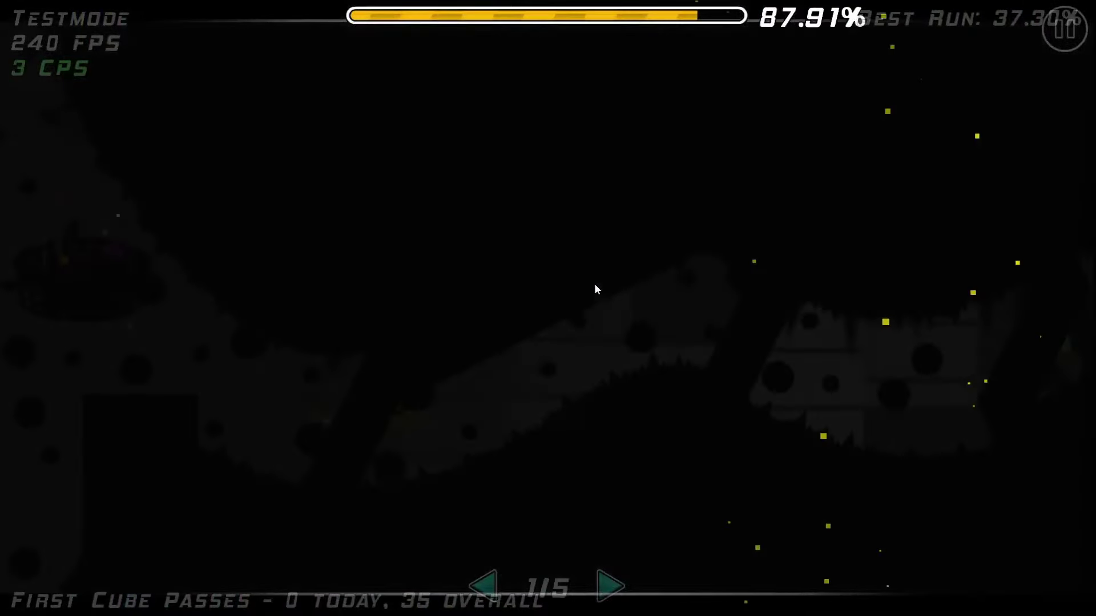
pyautogui.click(589, 284)
pyautogui.click(588, 282)
pyautogui.click(586, 284)
pyautogui.click(587, 282)
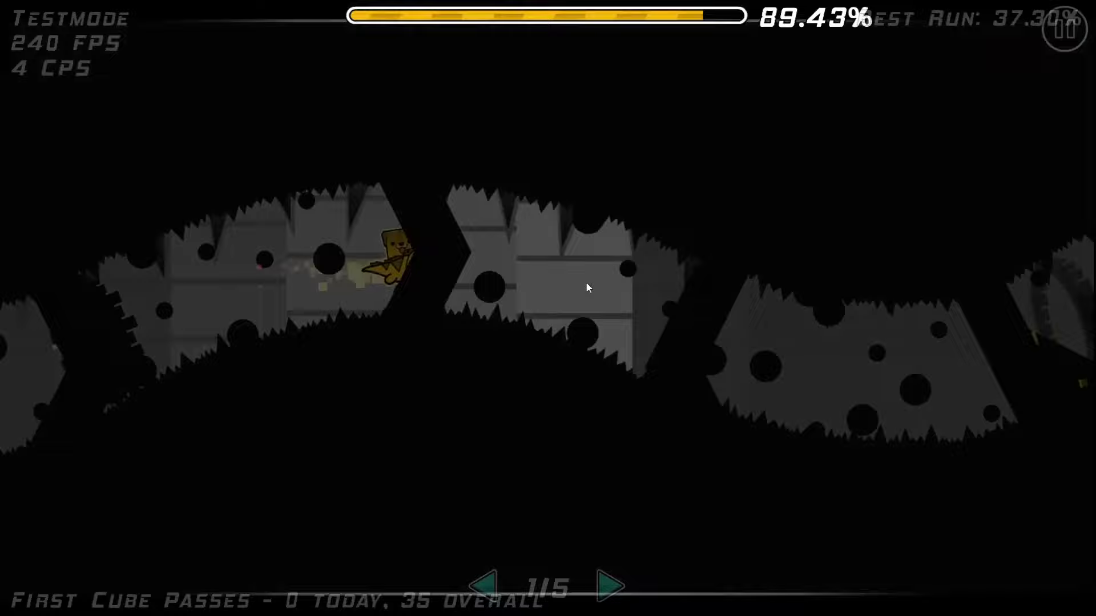
# Step: Keep the ship level and clear of the corridor spikes
pyautogui.click(586, 287)
pyautogui.click(586, 287)
pyautogui.click(583, 285)
pyautogui.click(583, 286)
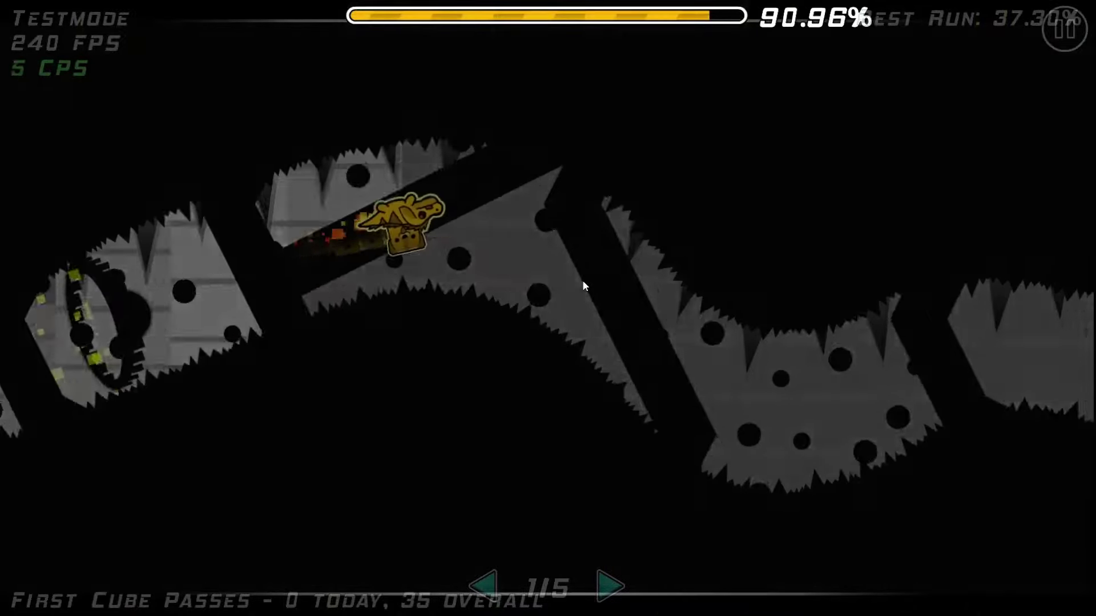
pyautogui.click(578, 285)
pyautogui.click(569, 284)
pyautogui.click(568, 283)
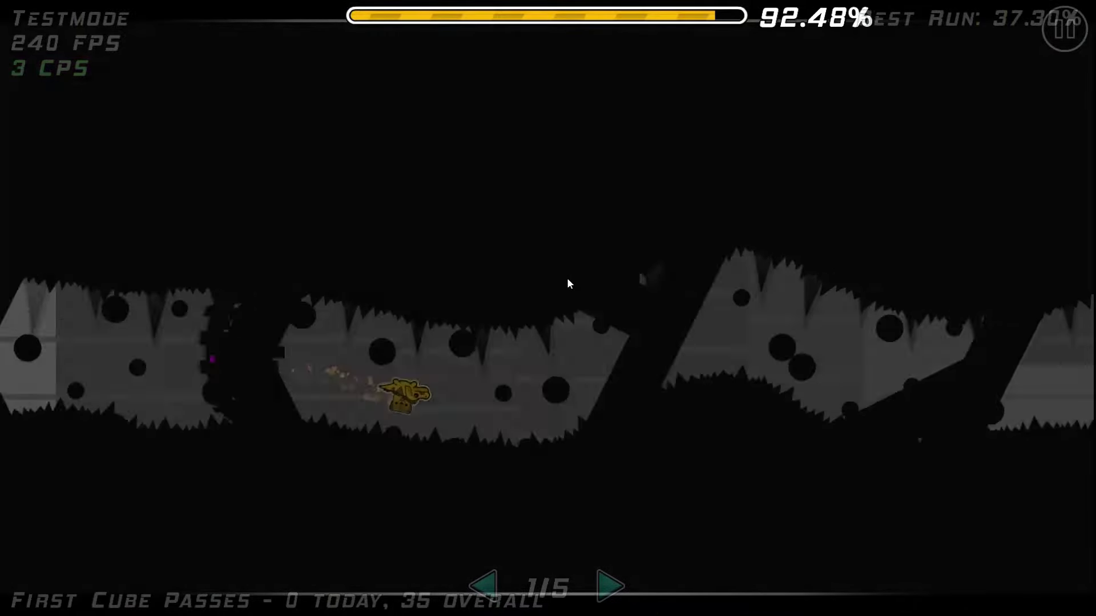
# Step: Climb the wave through the dark gap and zigzag through the section
pyautogui.click(570, 277)
pyautogui.click(569, 277)
pyautogui.click(567, 276)
pyautogui.click(568, 276)
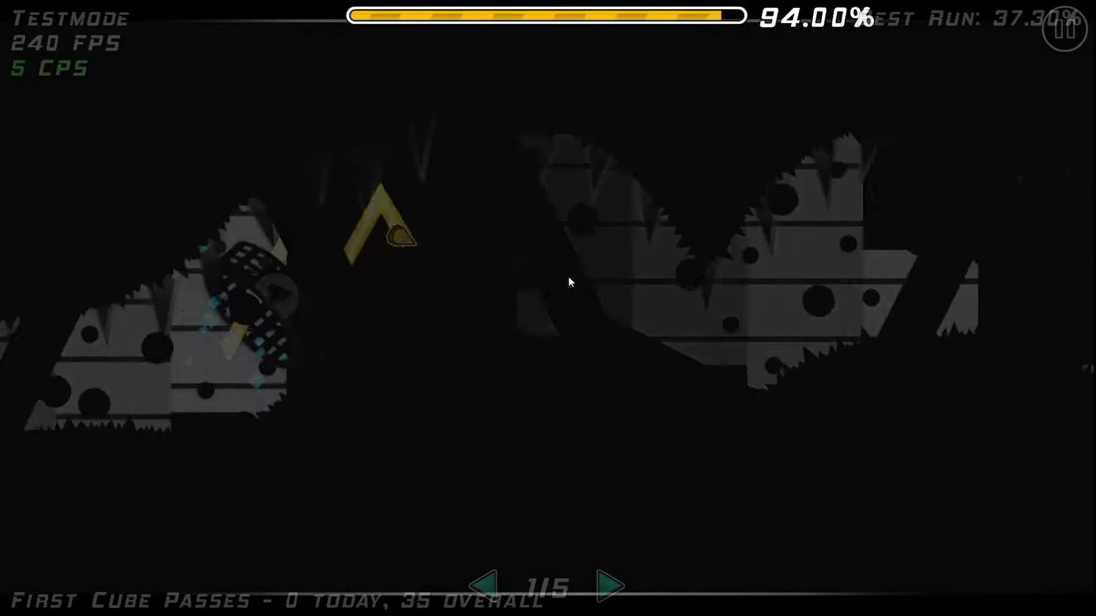
pyautogui.click(567, 276)
pyautogui.click(563, 273)
pyautogui.click(563, 273)
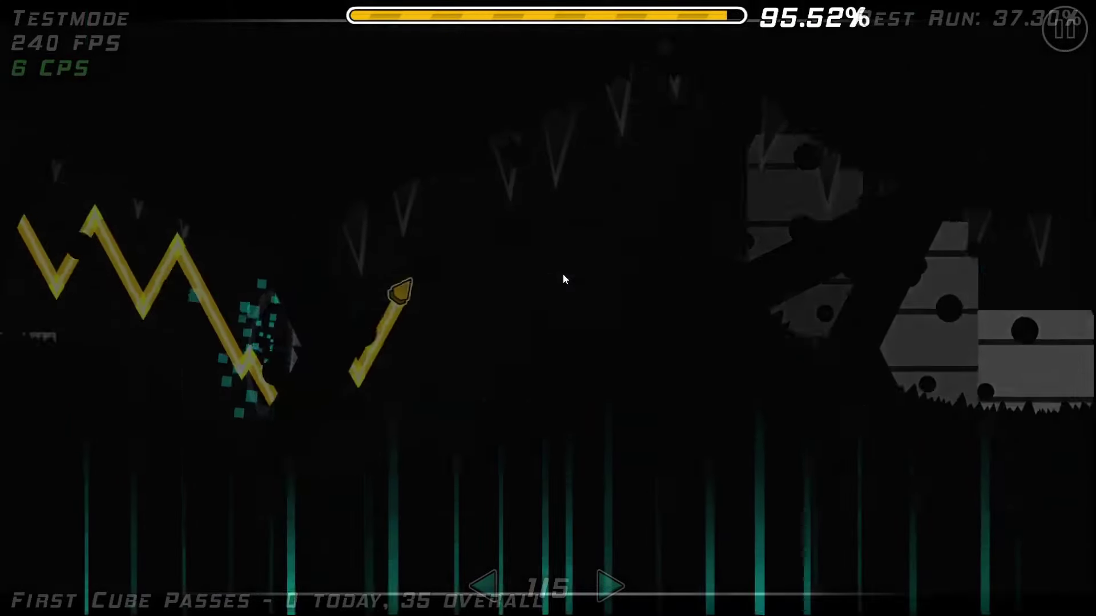
# Step: Zigzag the wave along the final stretch to finish at 100.00%
pyautogui.click(562, 274)
pyautogui.click(561, 273)
pyautogui.click(560, 271)
pyautogui.click(561, 271)
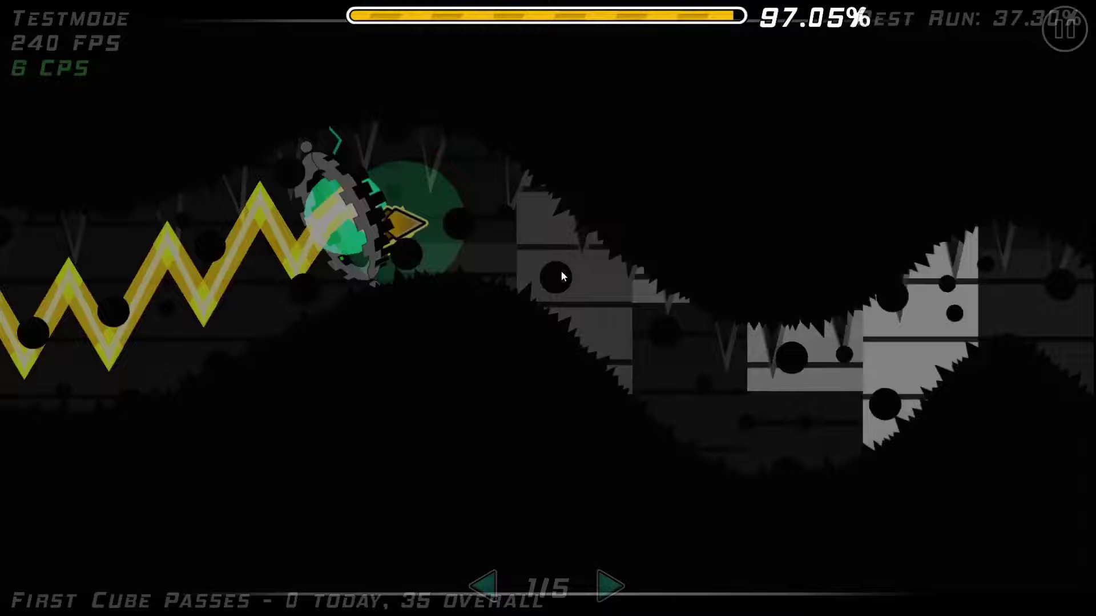
pyautogui.click(558, 274)
pyautogui.click(561, 273)
pyautogui.click(562, 271)
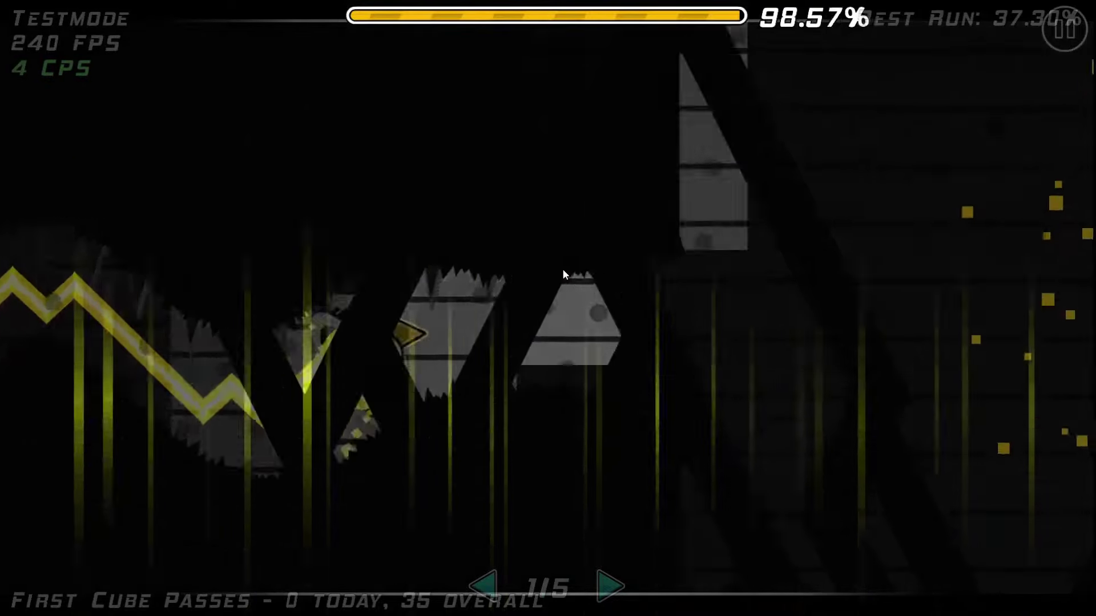
pyautogui.click(599, 274)
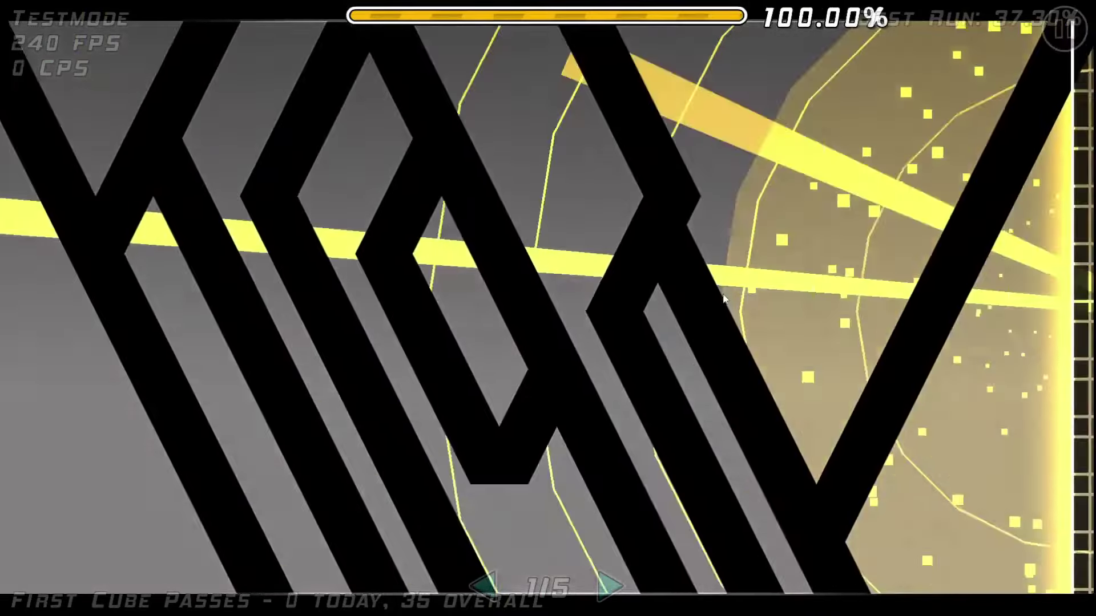